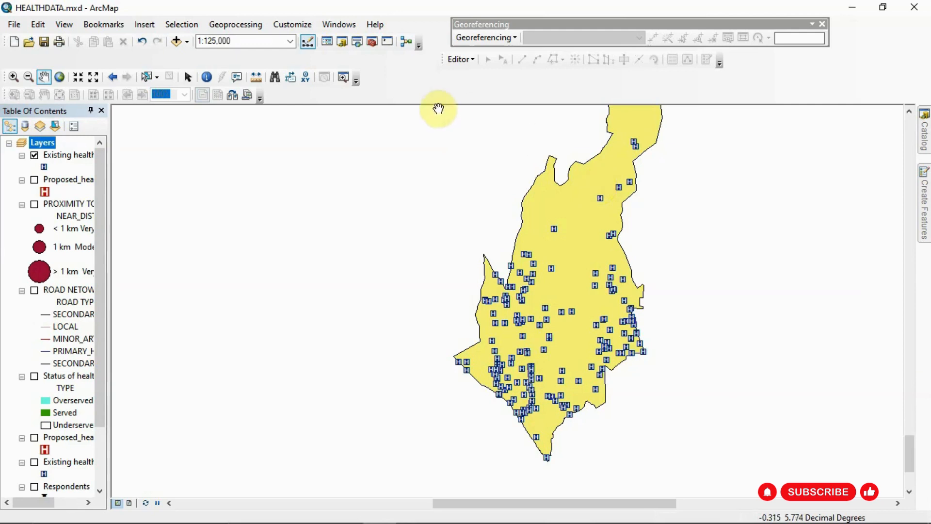
Open the Buffer tool from the Proximity toolset of Analysis Tools and choose Existing healthcare facilities as its input features
click(372, 41)
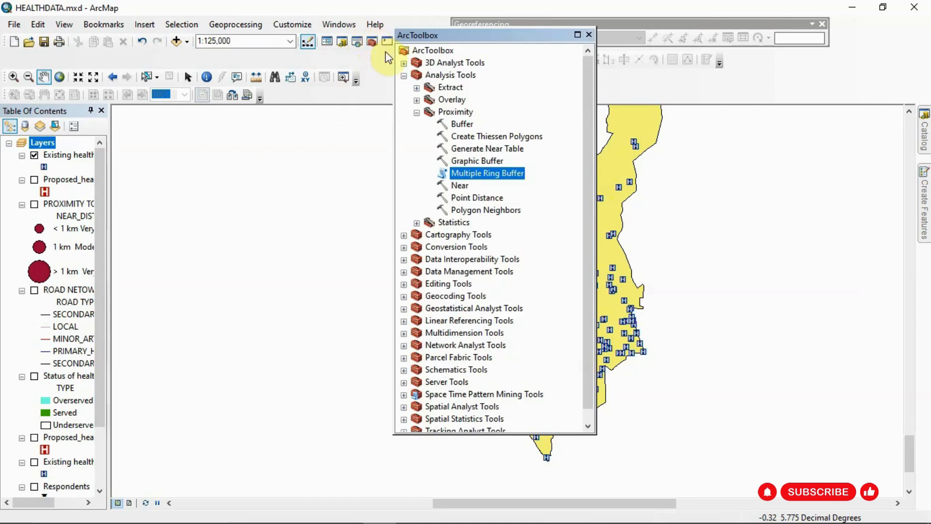
click(416, 112)
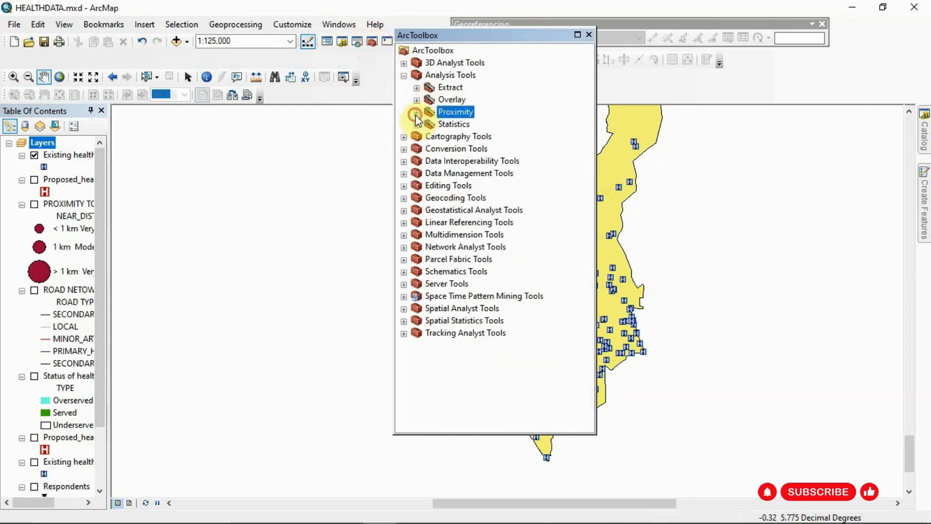
click(404, 76)
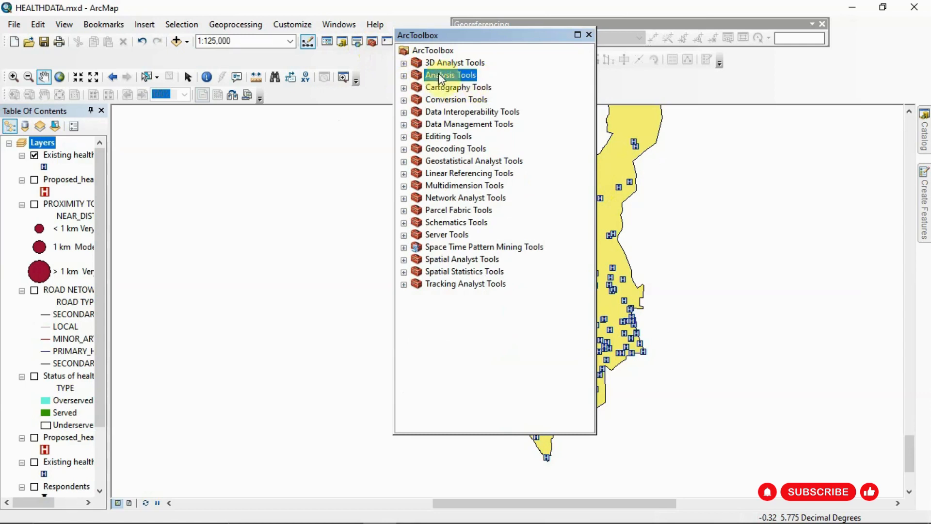
click(404, 77)
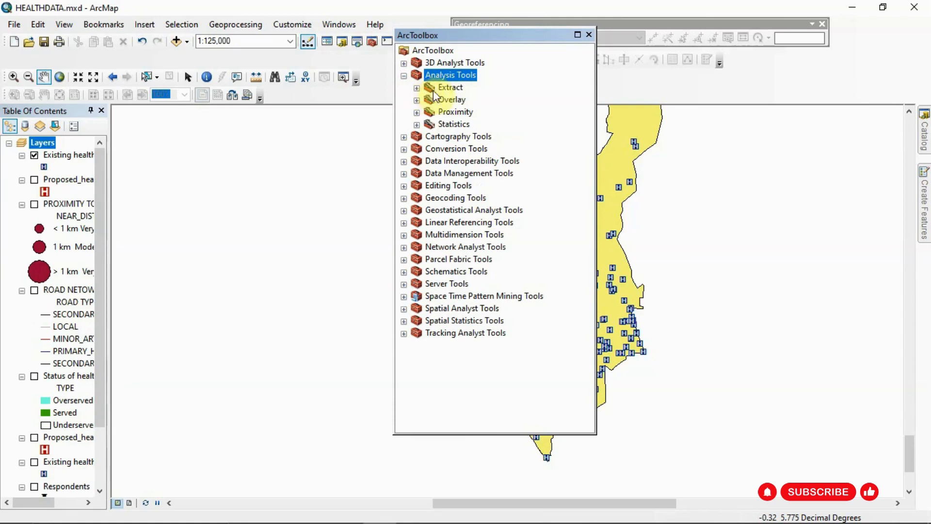
click(417, 113)
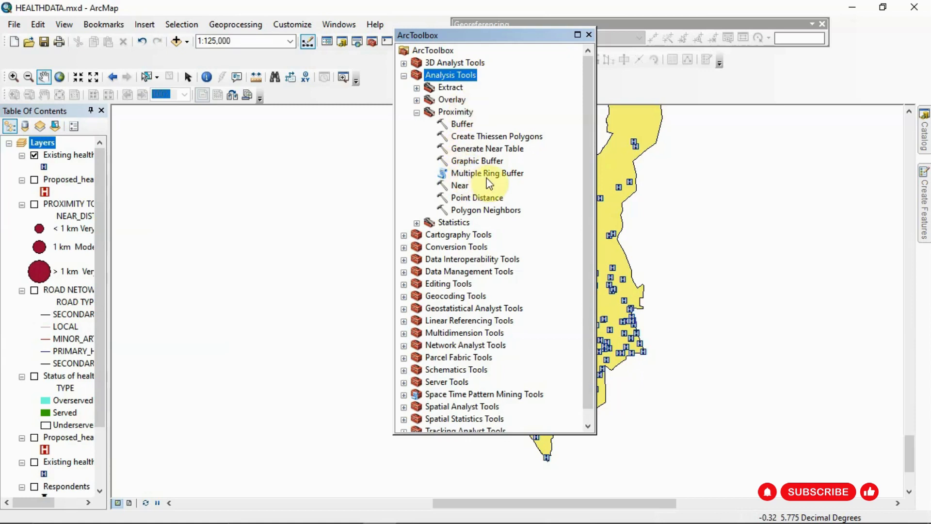
double_click(458, 124)
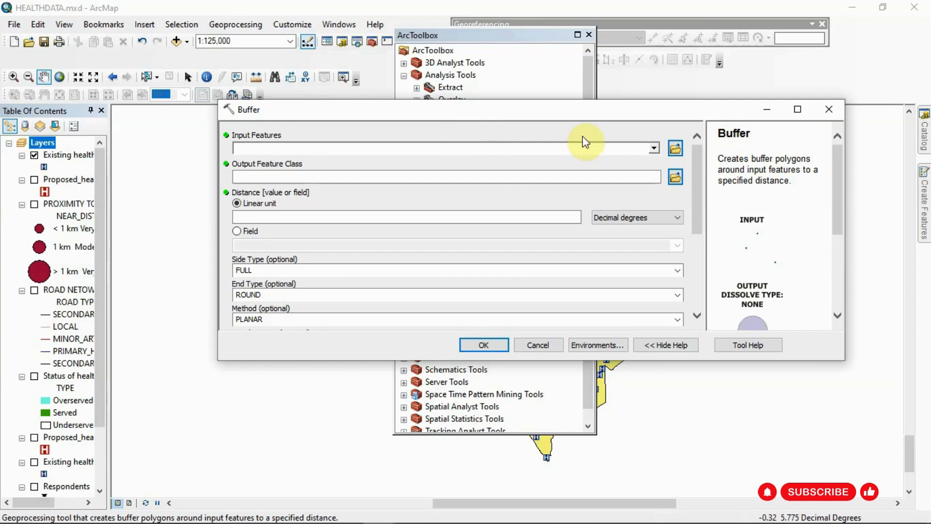
click(659, 147)
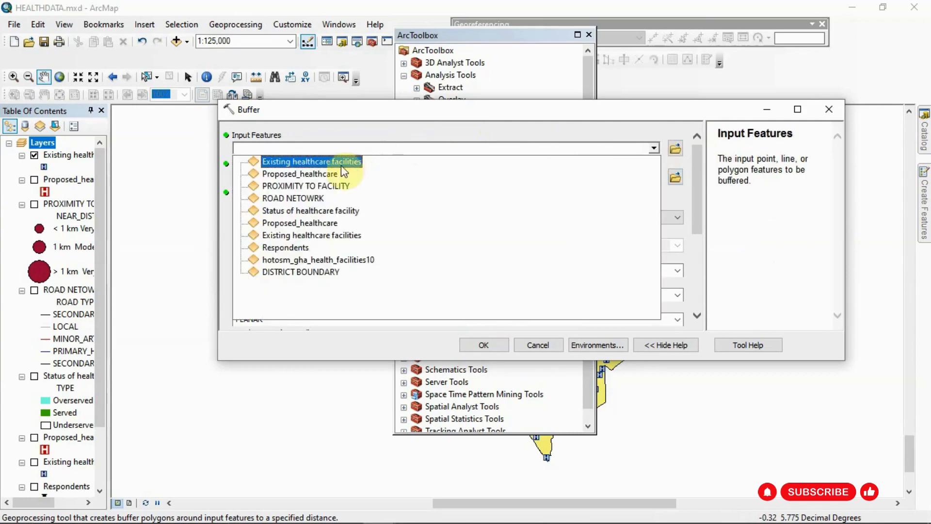
click(325, 161)
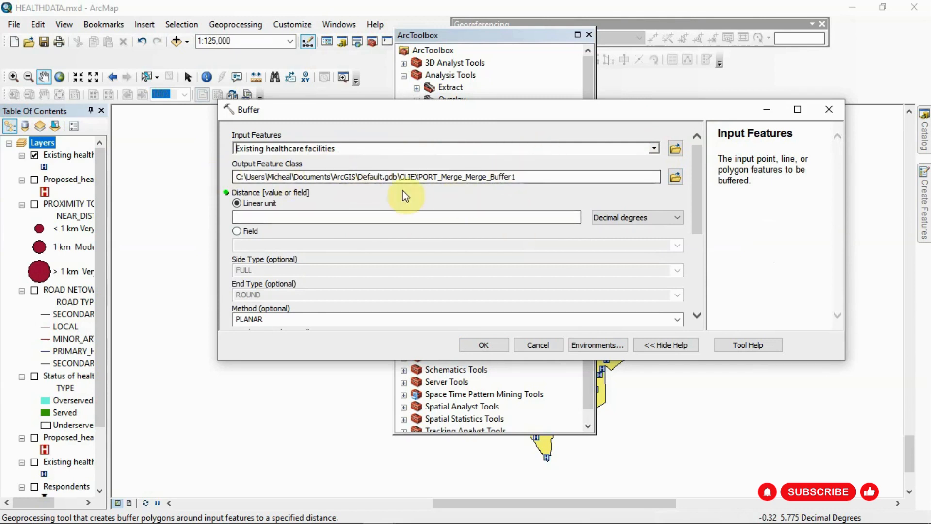
Rename the buffer's output feature class in Default.gdb as HOSP_BUFFER
click(518, 181)
key(BackSpace)
key(BackSpace)
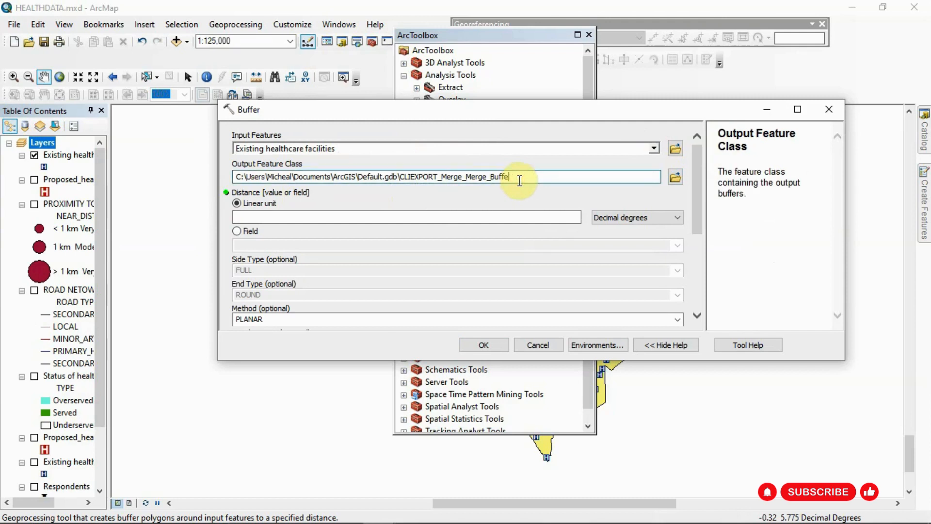
key(BackSpace)
key(BackSpace)
key(BackSpace)
key(BackSpace)
key(BackSpace)
key(BackSpace)
key(BackSpace)
key(BackSpace)
key(BackSpace)
key(BackSpace)
key(BackSpace)
key(BackSpace)
key(BackSpace)
key(BackSpace)
key(BackSpace)
key(BackSpace)
key(BackSpace)
key(BackSpace)
key(BackSpace)
key(BackSpace)
key(BackSpace)
key(BackSpace)
key(BackSpace)
key(BackSpace)
key(BackSpace)
key(BackSpace)
key(BackSpace)
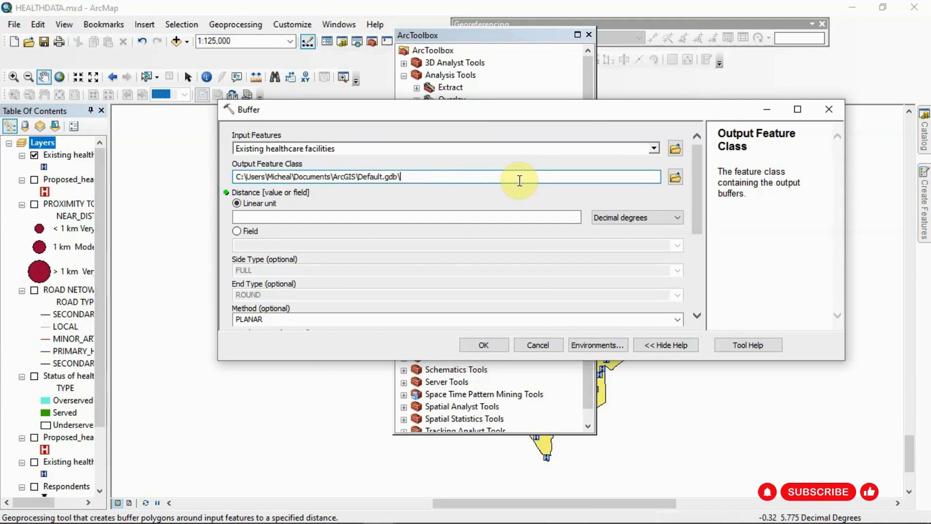
text(HOSP_BUFFE)
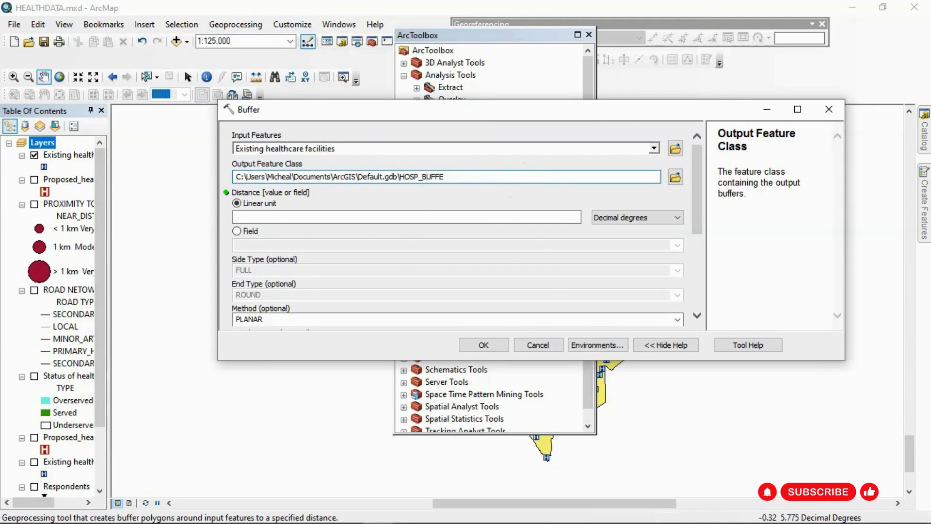
text(R)
Set the buffer's linear distance to 1 kilometer, run the tool and close the toolbox window
click(303, 219)
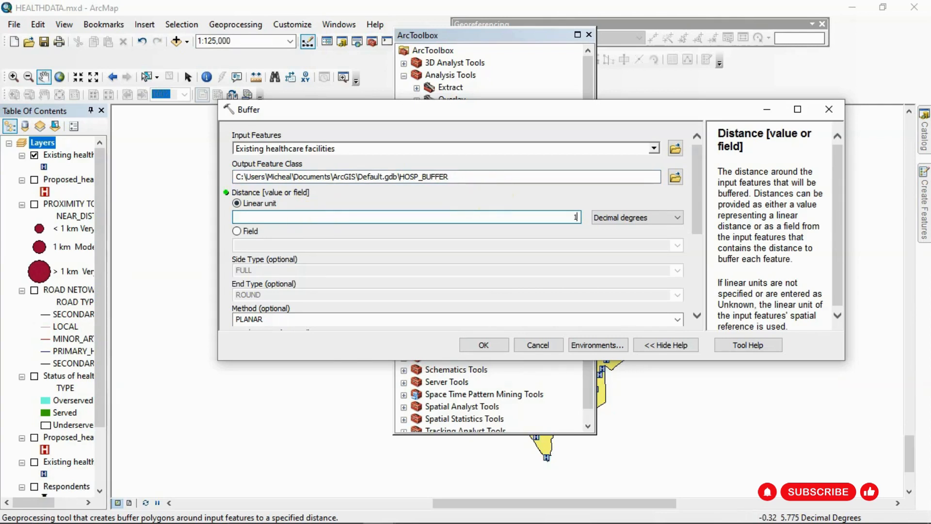
text(1)
click(647, 219)
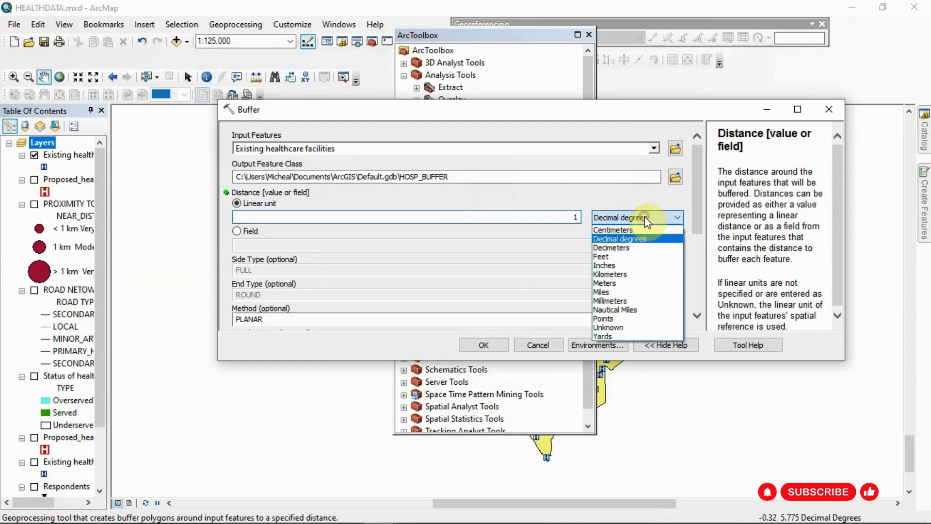
click(612, 274)
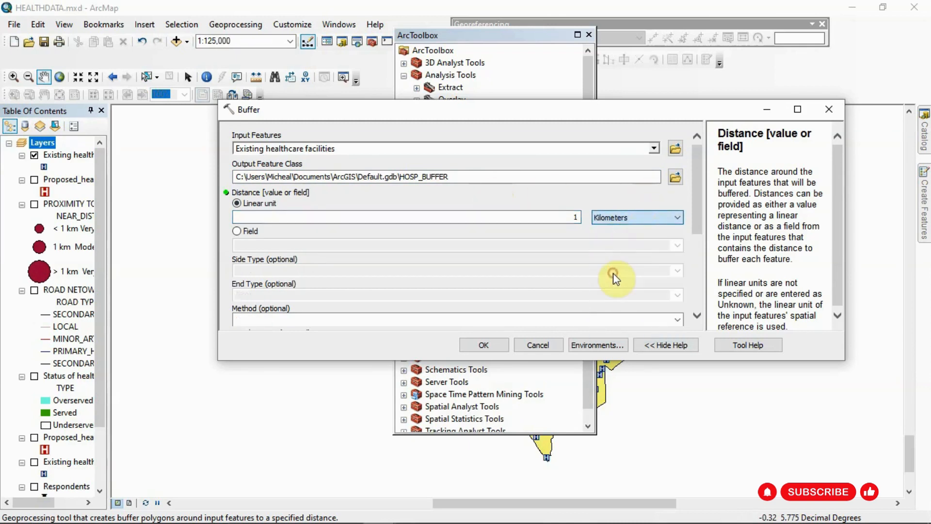
click(673, 218)
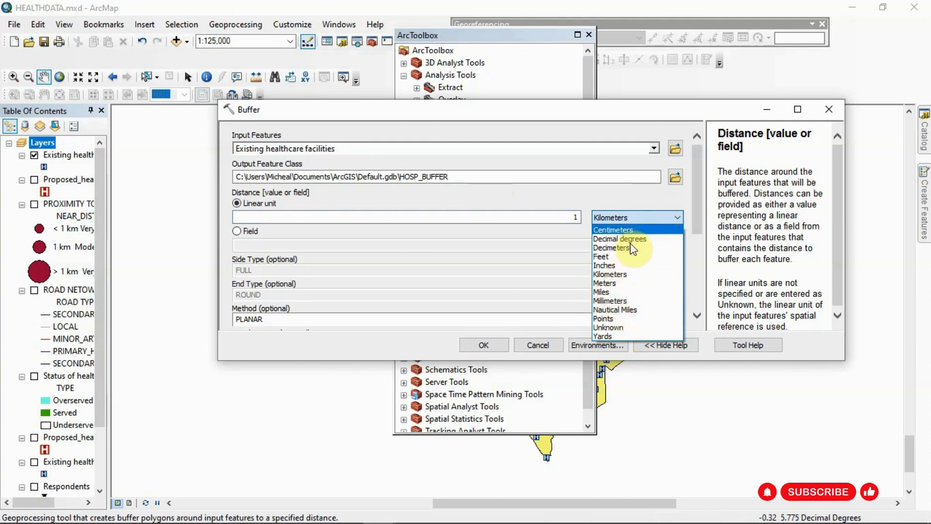
click(593, 203)
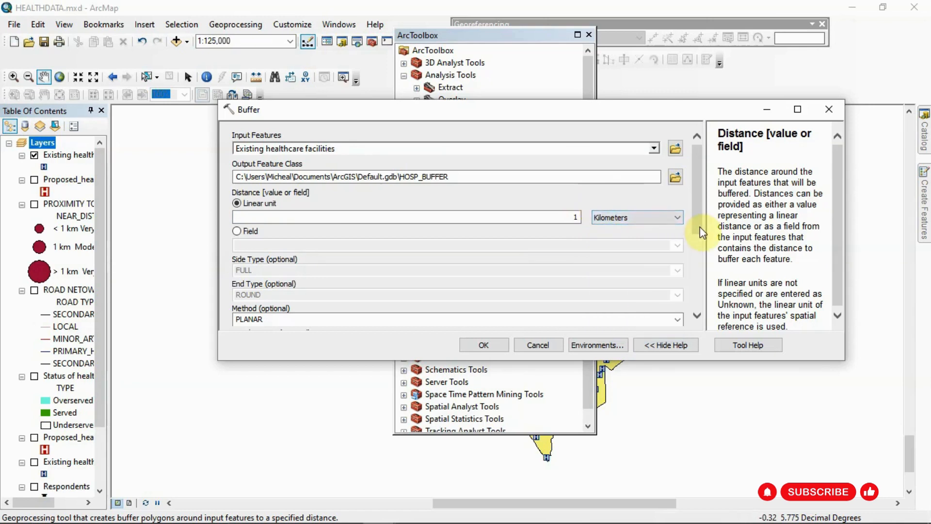
drag(700, 225, 705, 276)
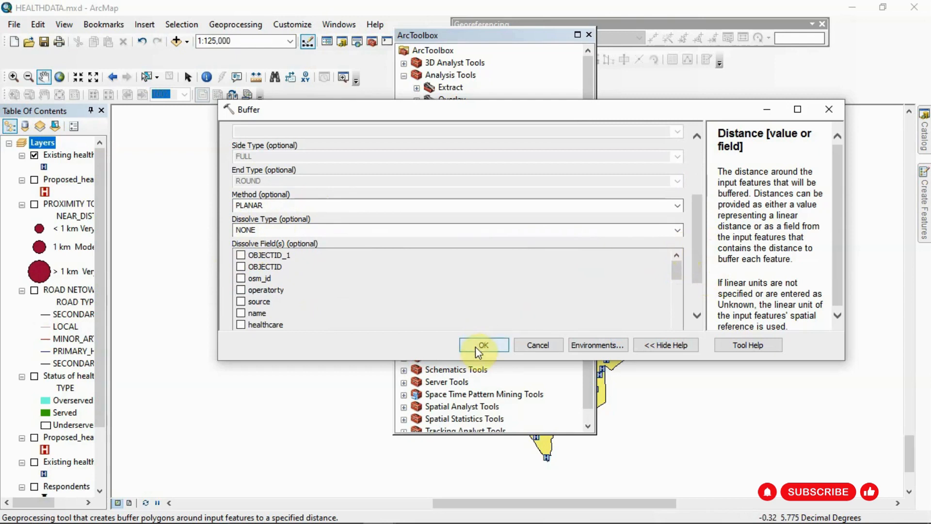
click(476, 346)
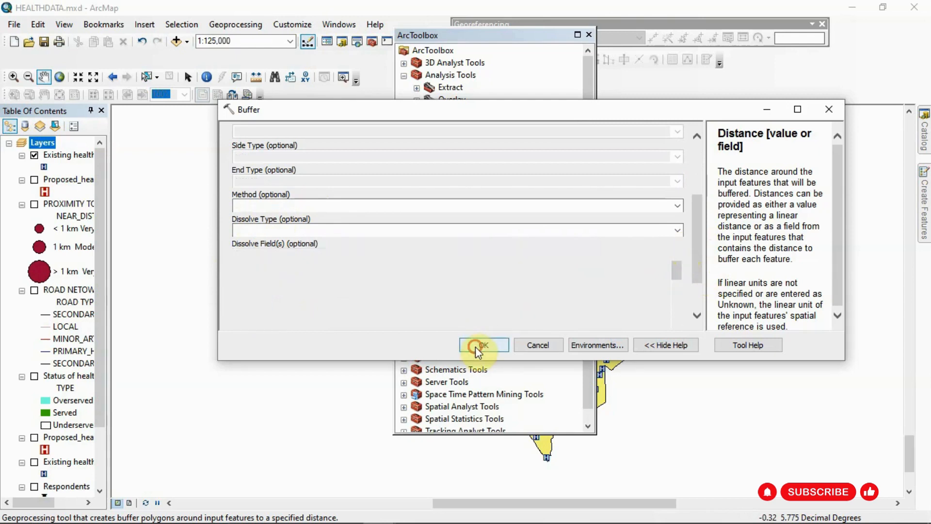
click(588, 35)
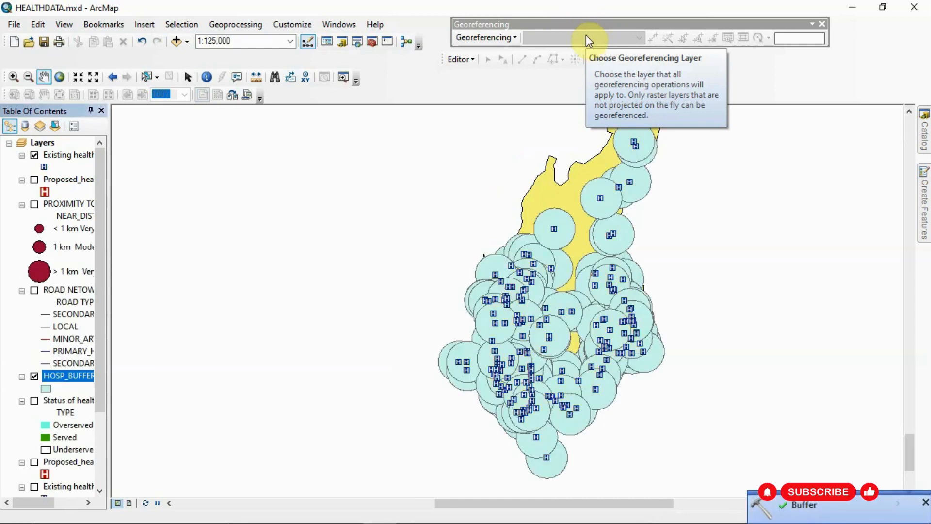
Collapse the legends of the upper Proposed_healthcare layer and the PROXIMITY TO FACILITY layer
click(592, 245)
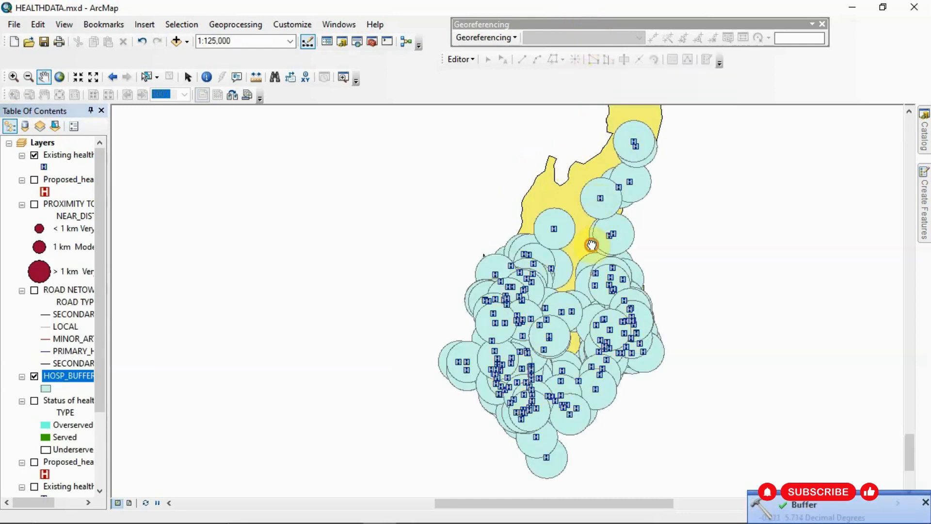
drag(592, 245, 563, 294)
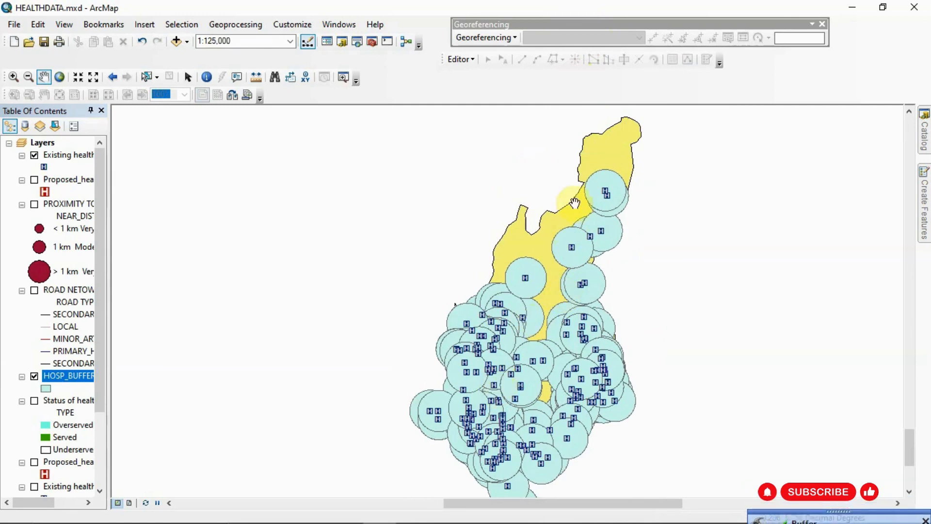
click(553, 246)
drag(553, 245, 529, 210)
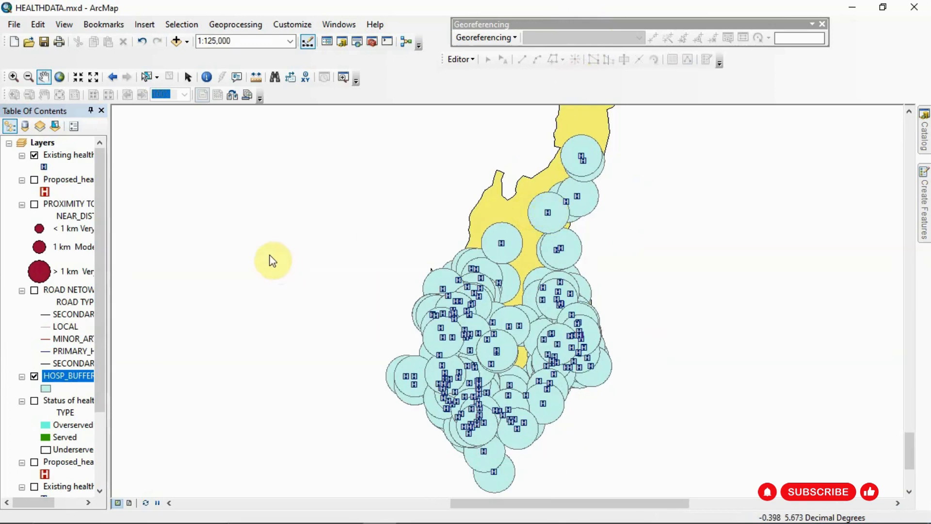
click(42, 381)
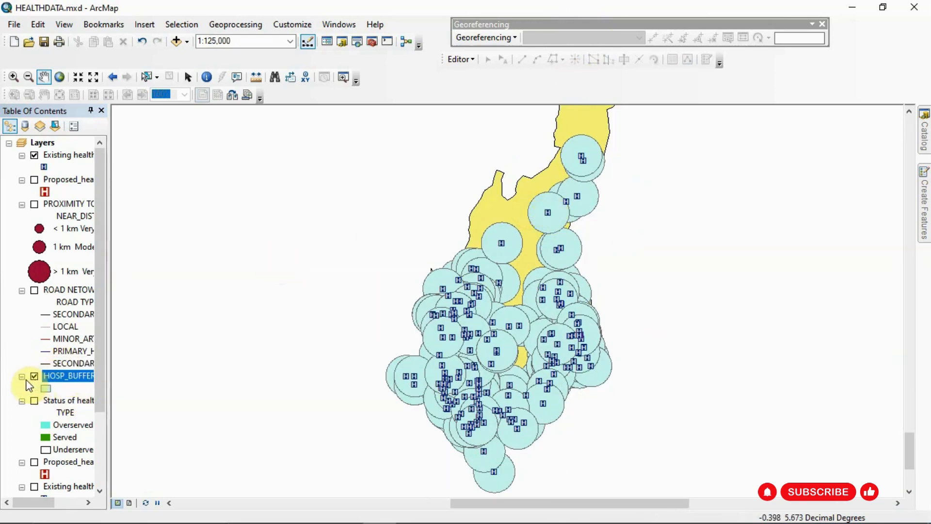
click(22, 205)
click(22, 180)
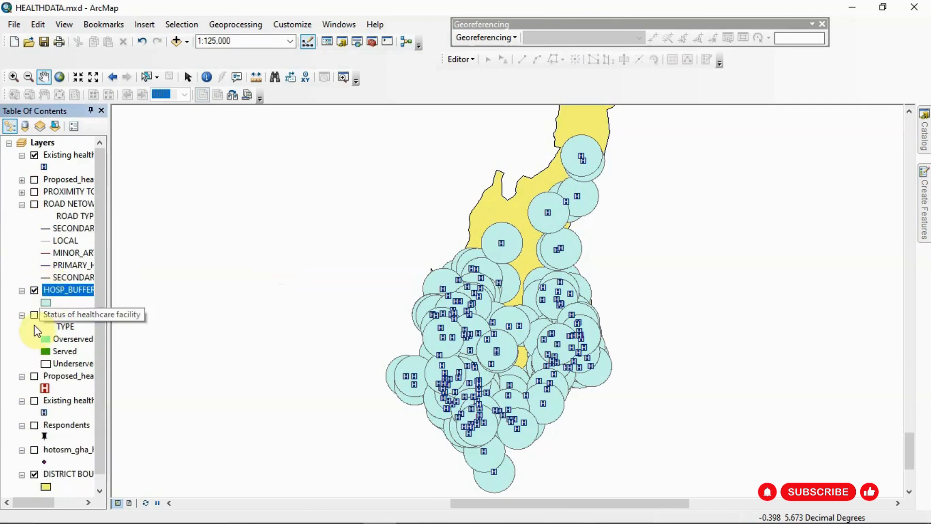
Compare the map with the HOSP_BUFFER layer hidden and shown, and examine where the facility buffers overlap or leave gaps in the district
click(34, 291)
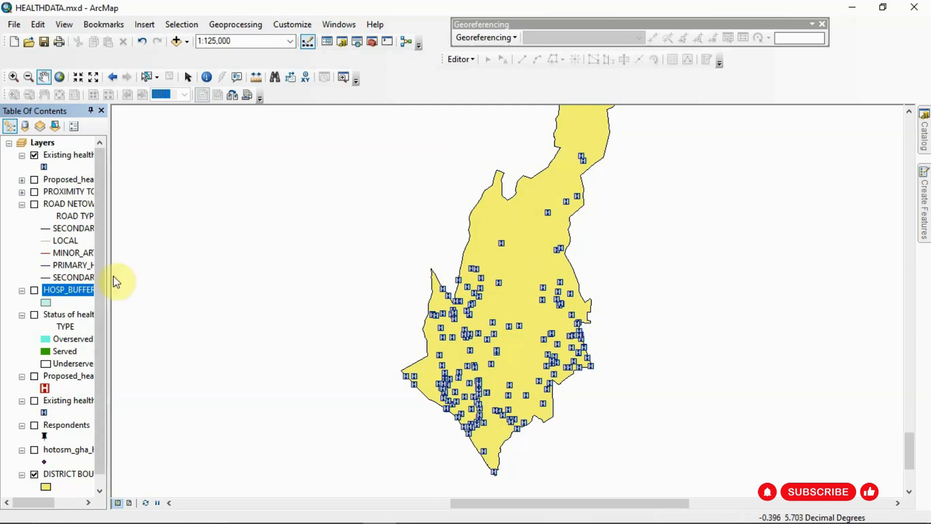
click(34, 290)
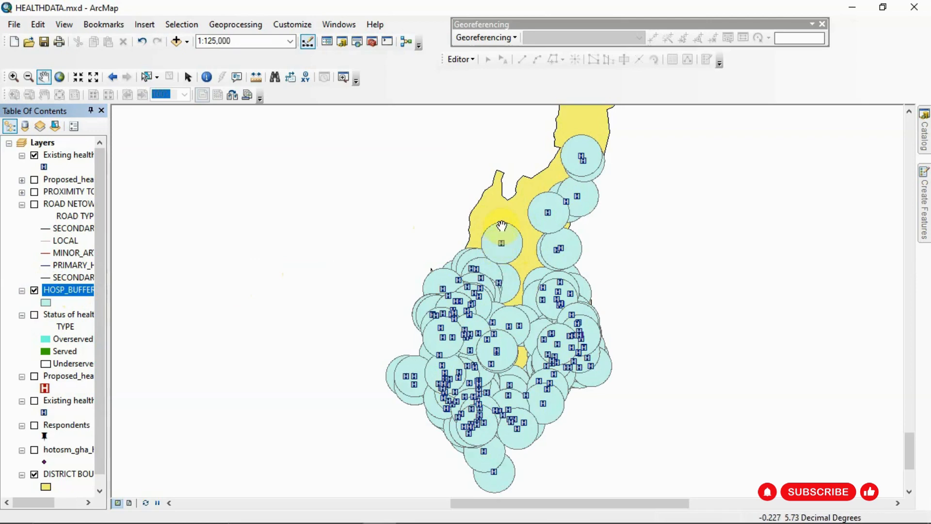
scroll(504, 242, down, 5)
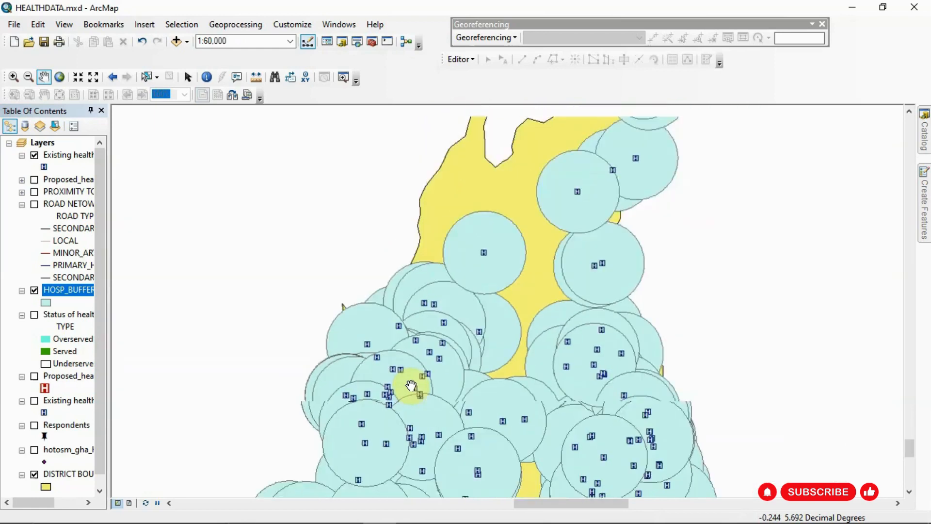
scroll(411, 385, up, 1)
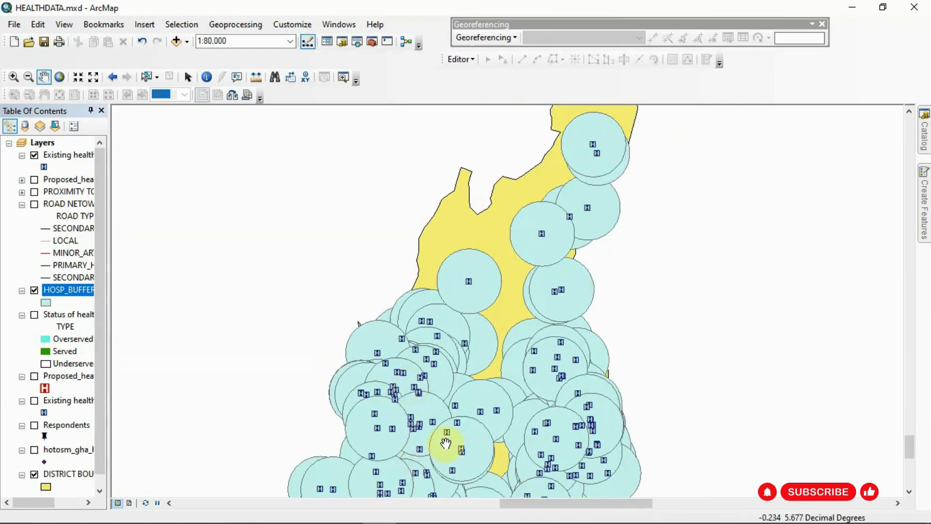
drag(447, 439, 422, 274)
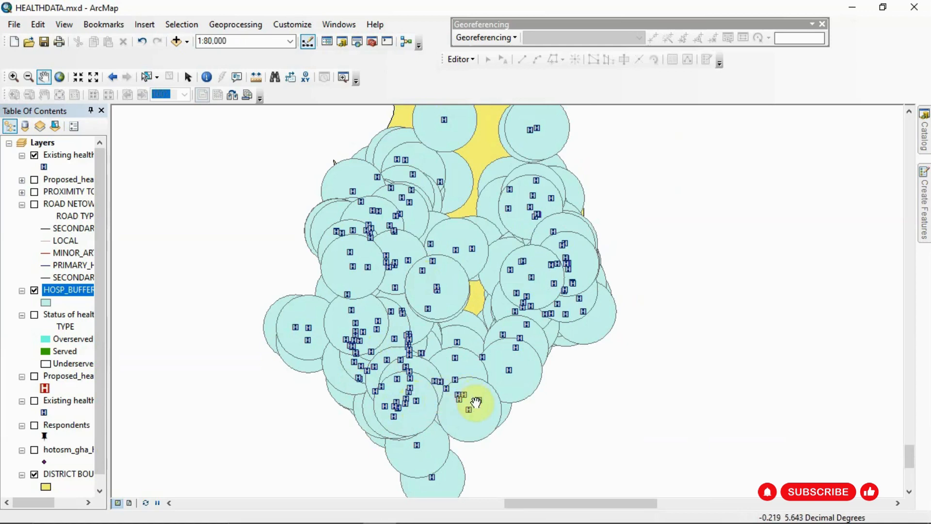
drag(467, 285, 482, 399)
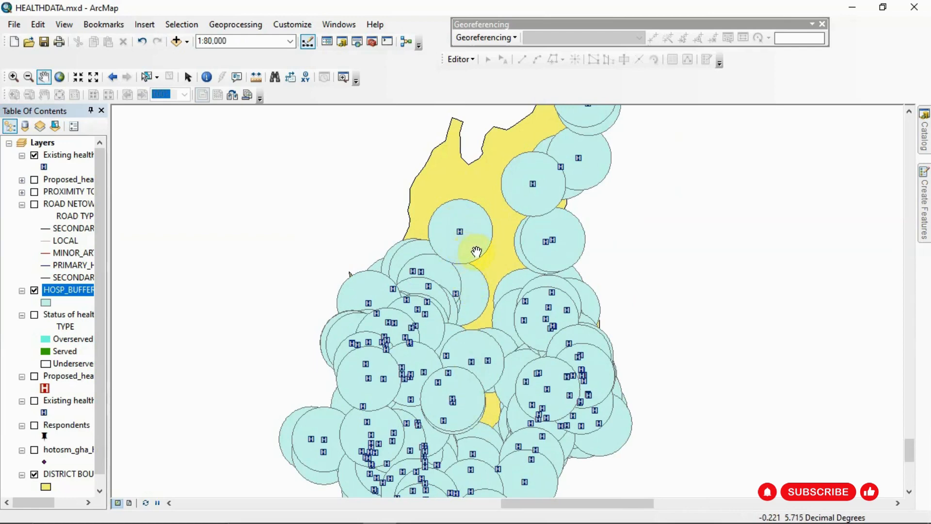
scroll(477, 251, up, 2)
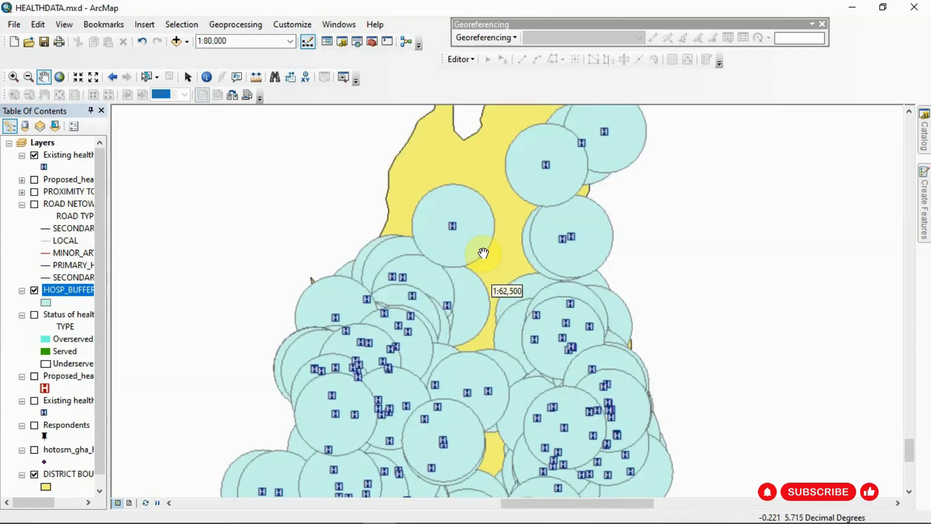
scroll(484, 253, up, 3)
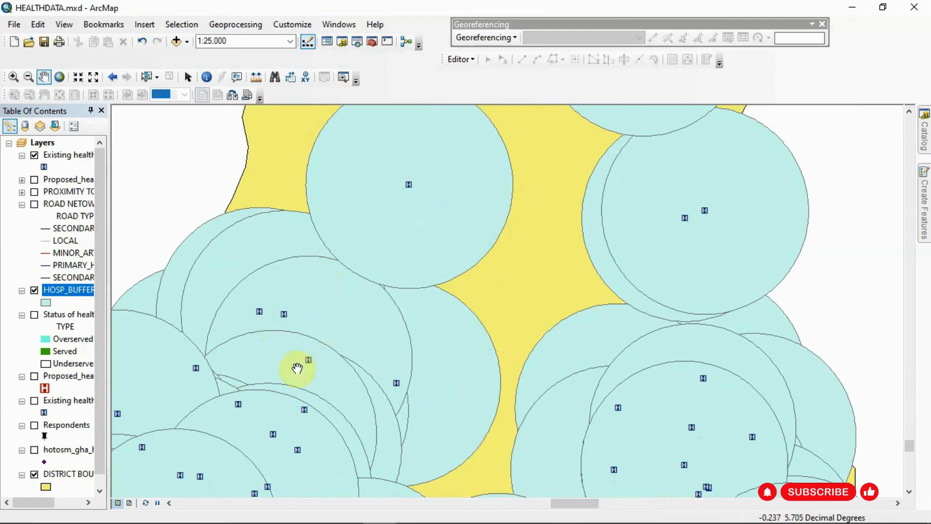
scroll(353, 298, down, 4)
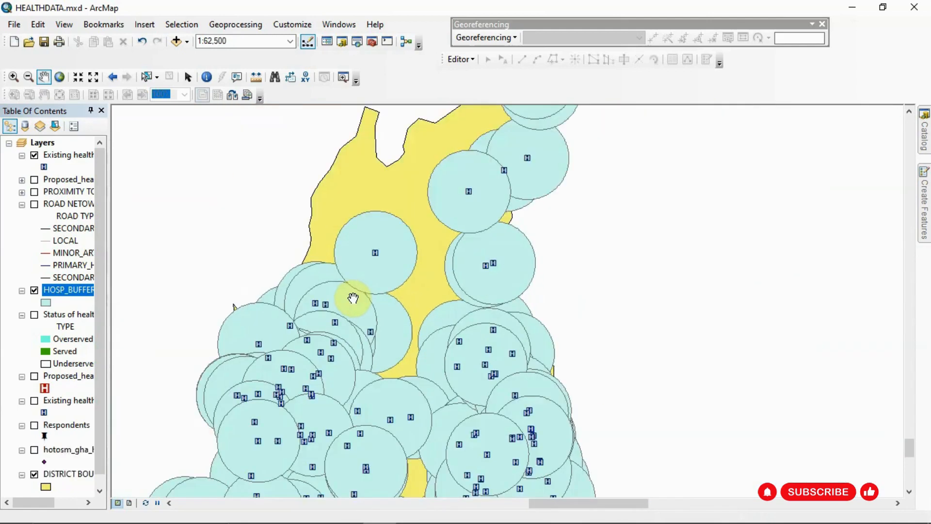
scroll(353, 298, down, 1)
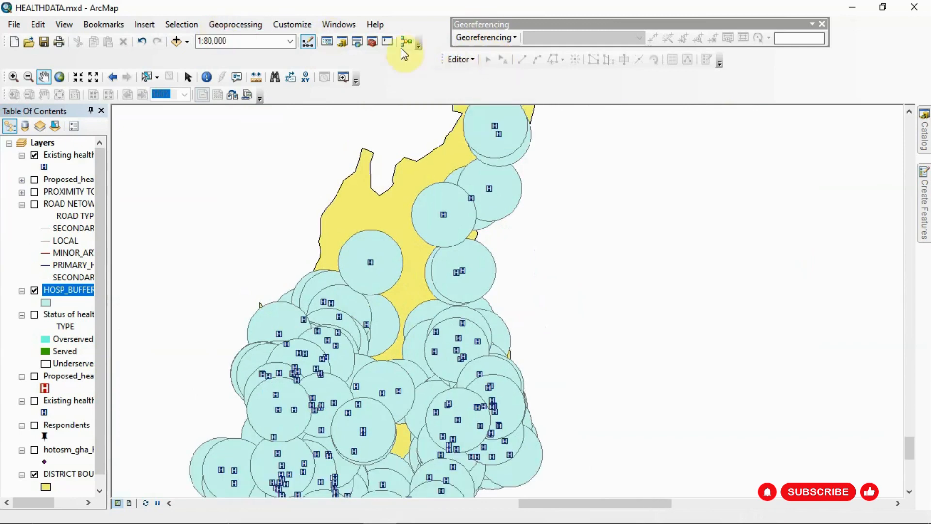
Set up another Buffer on the upper Existing healthcare facilities layer with a linear distance of 1 kilometer
click(387, 42)
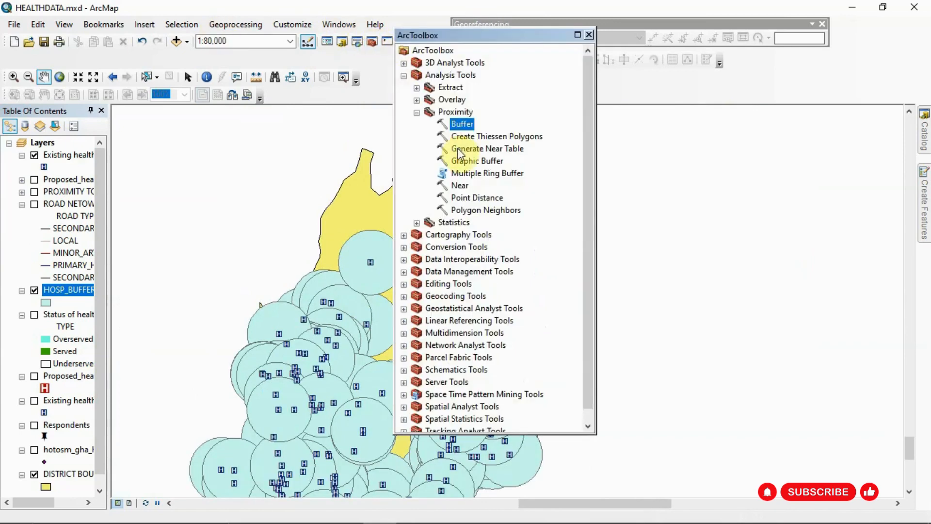
double_click(462, 124)
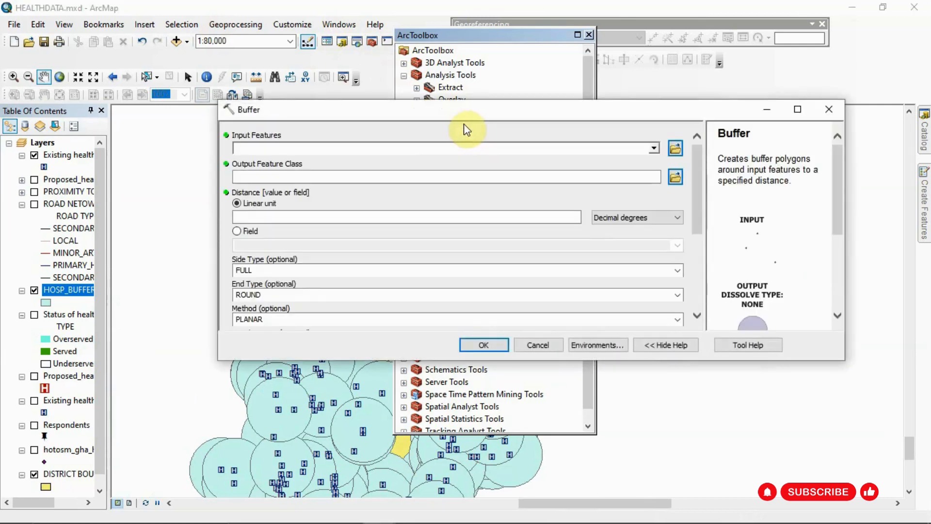
click(654, 148)
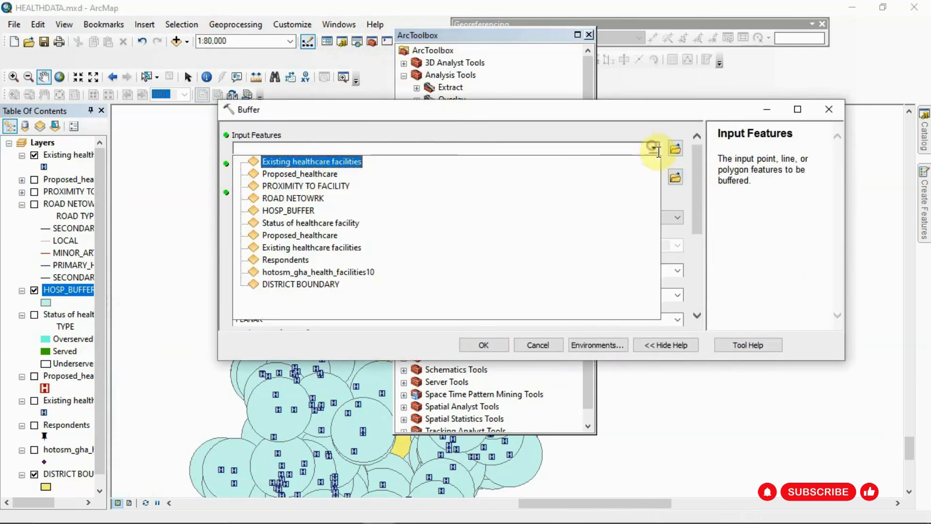
click(337, 161)
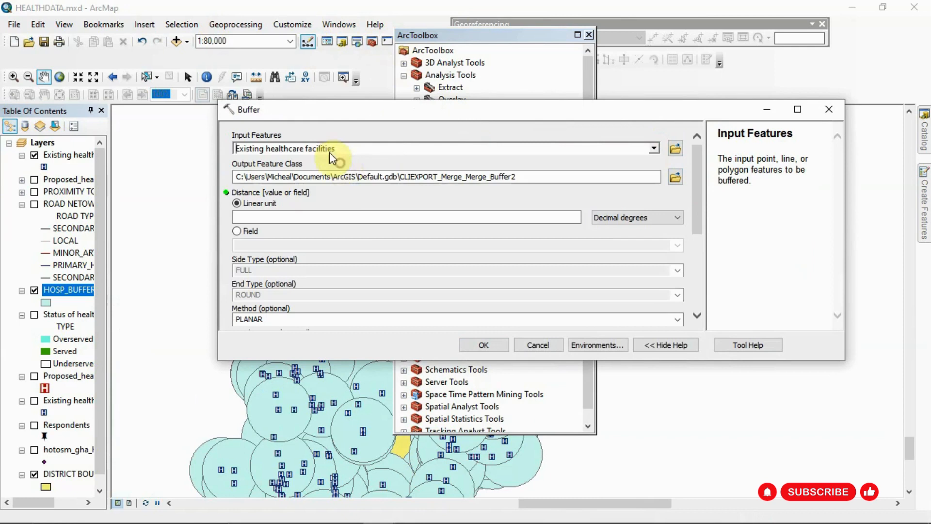
click(344, 214)
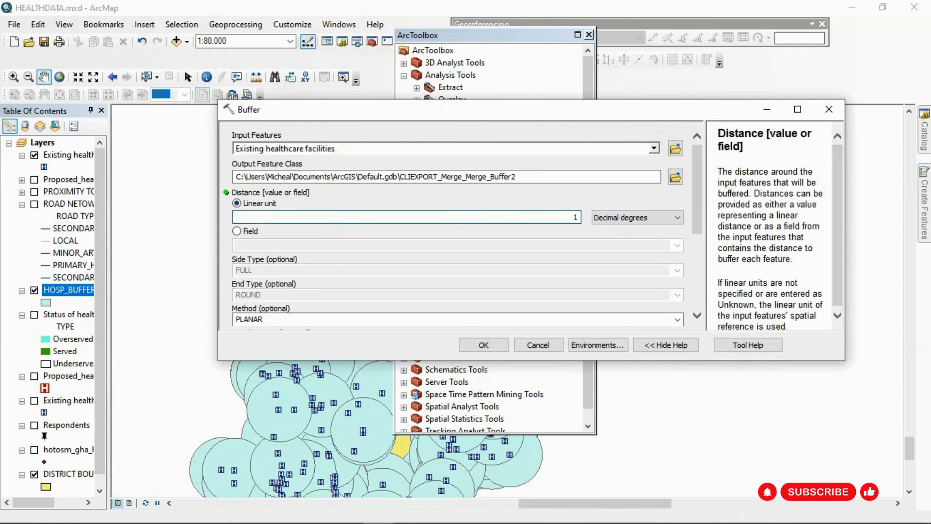
text(1)
click(668, 221)
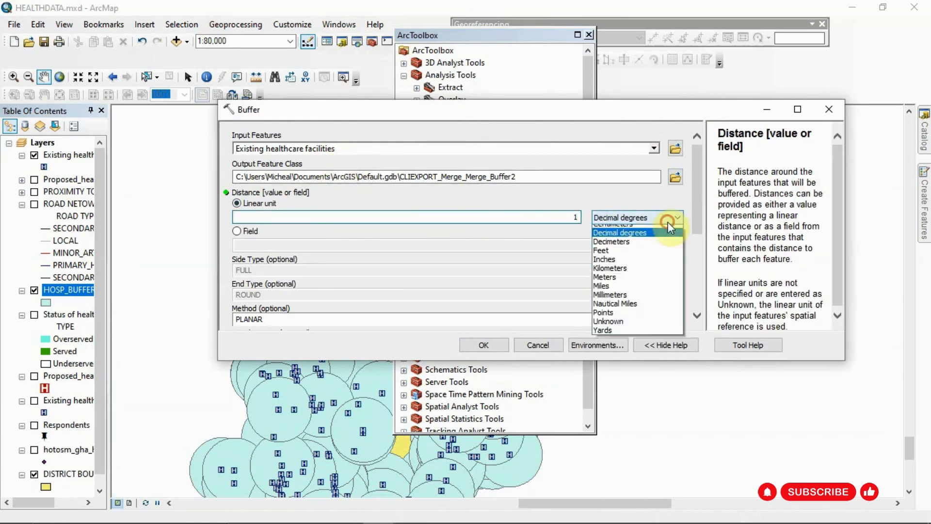
click(647, 274)
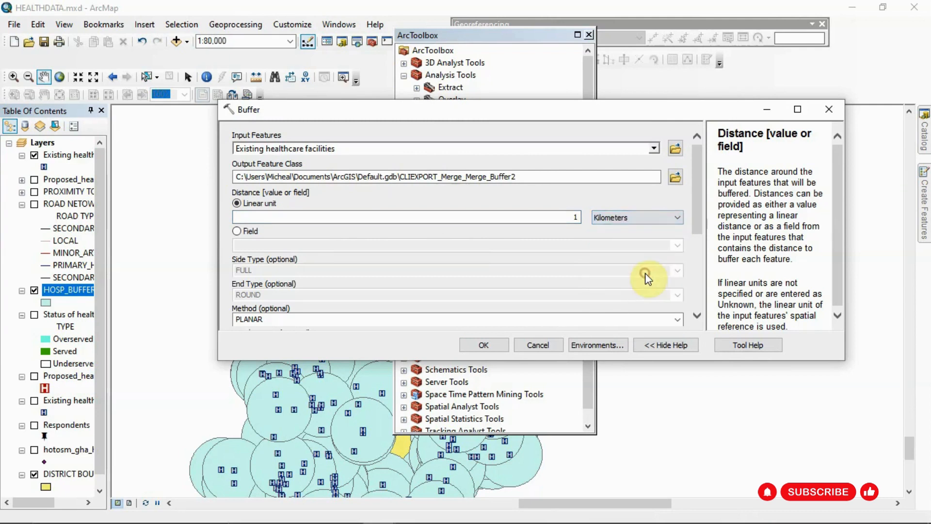
Set the buffer's dissolve type to ALL, run the tool and close the toolbox window
drag(696, 222, 684, 301)
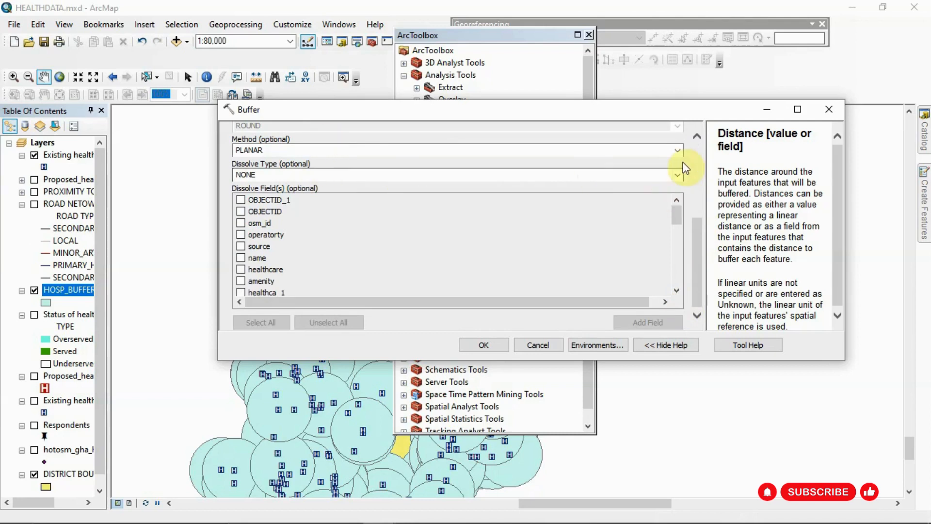
click(678, 174)
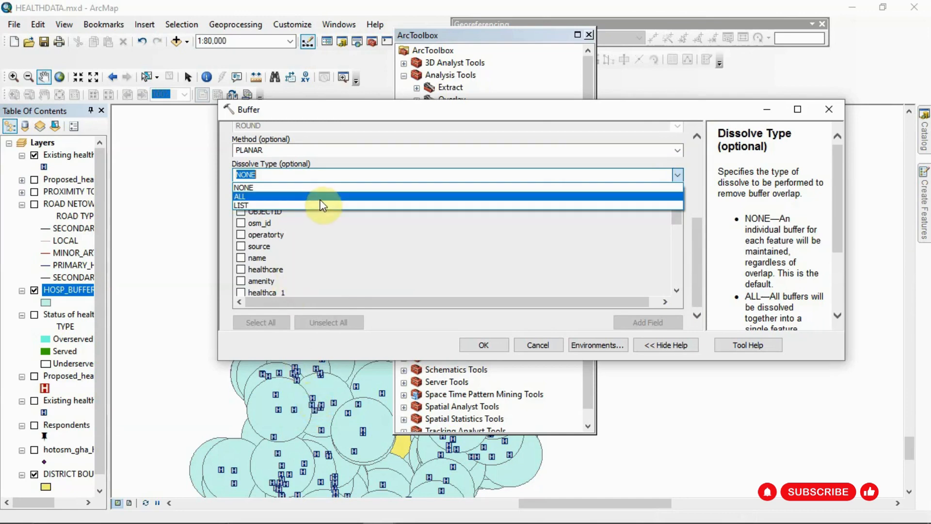
click(321, 197)
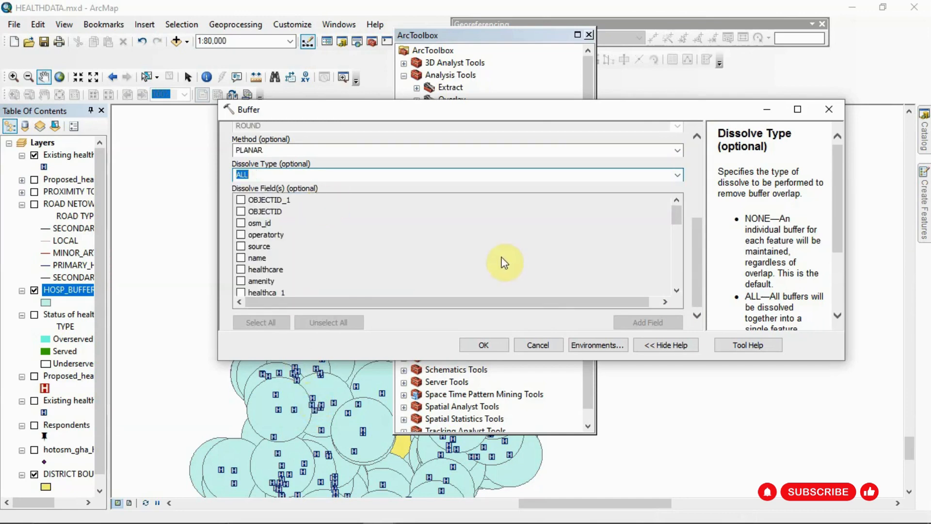
click(485, 345)
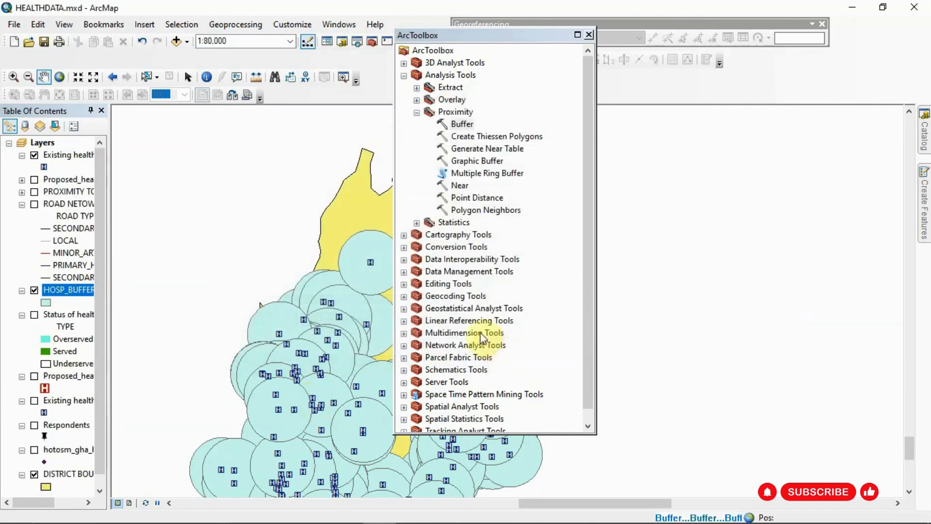
click(589, 35)
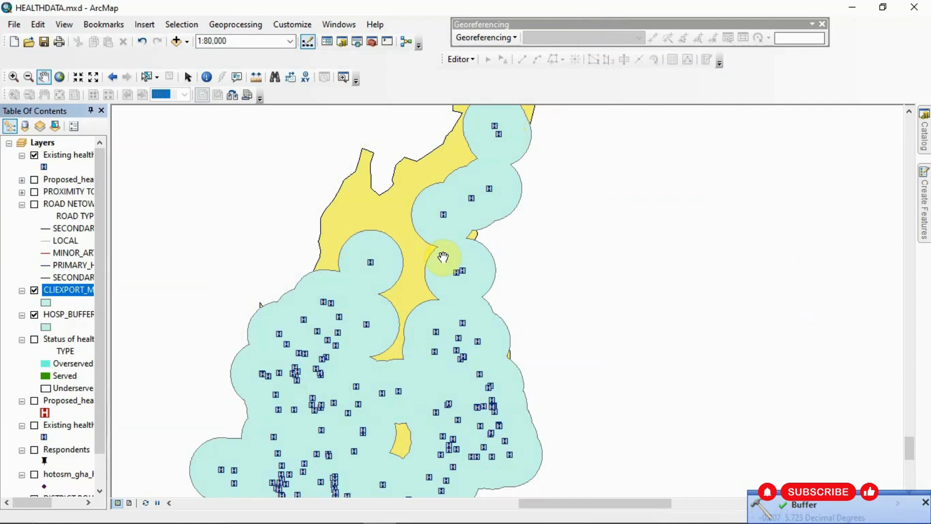
Examine the dissolved buffer's coverage of the district and hide both the dissolved buffer and HOSP_BUFFER layers
scroll(443, 257, up, 3)
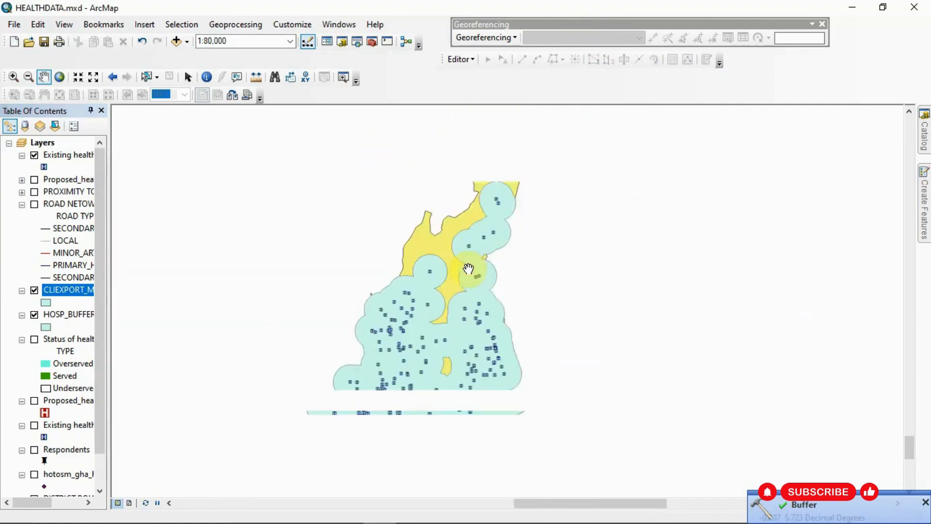
scroll(468, 268, up, 3)
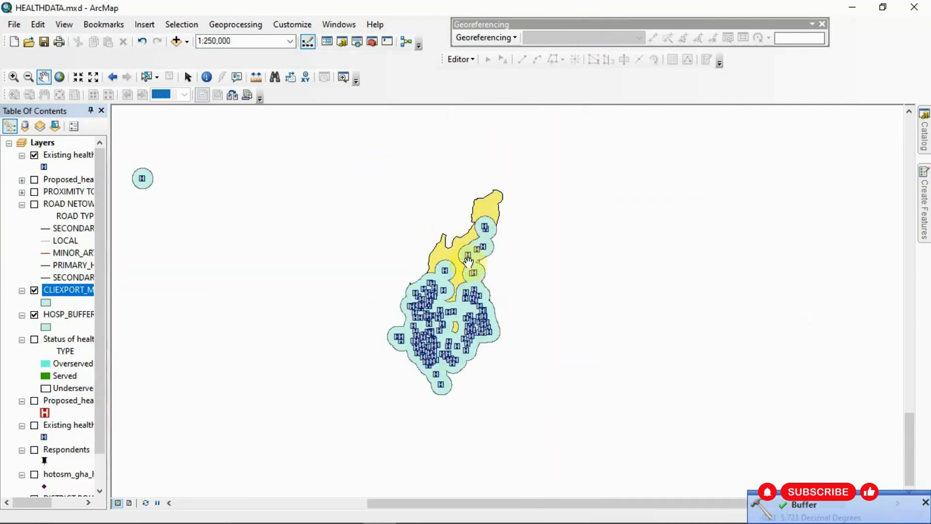
scroll(468, 262, down, 3)
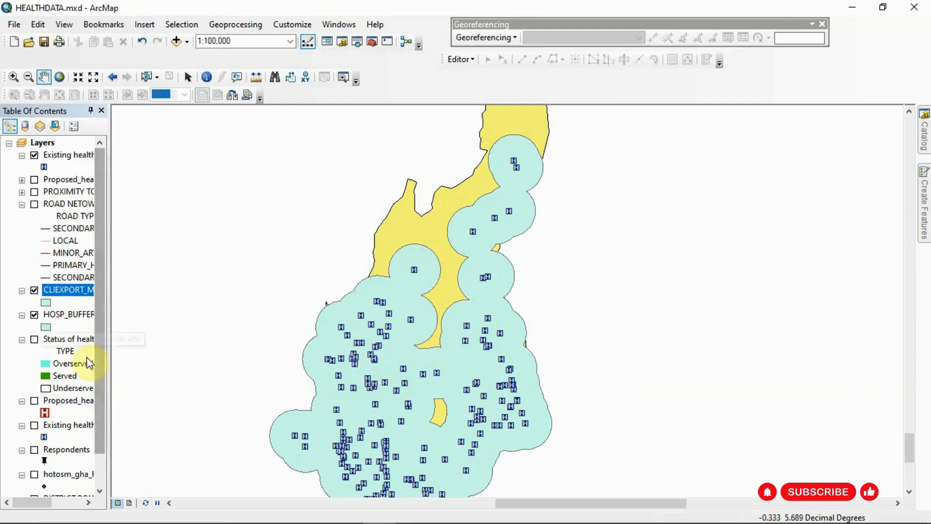
click(34, 315)
click(34, 290)
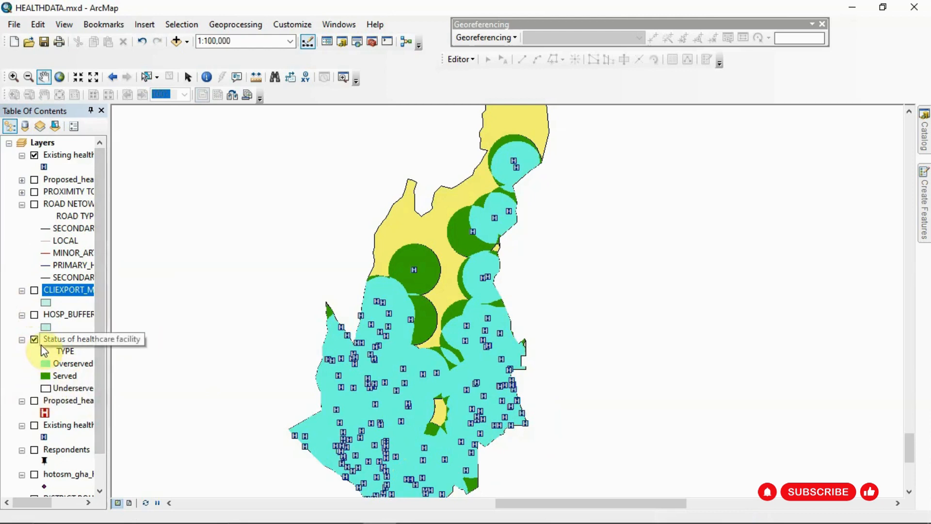
Examine the overserved, served and underserved areas of the Status of healthcare facility layer across the district and hide that layer
click(48, 375)
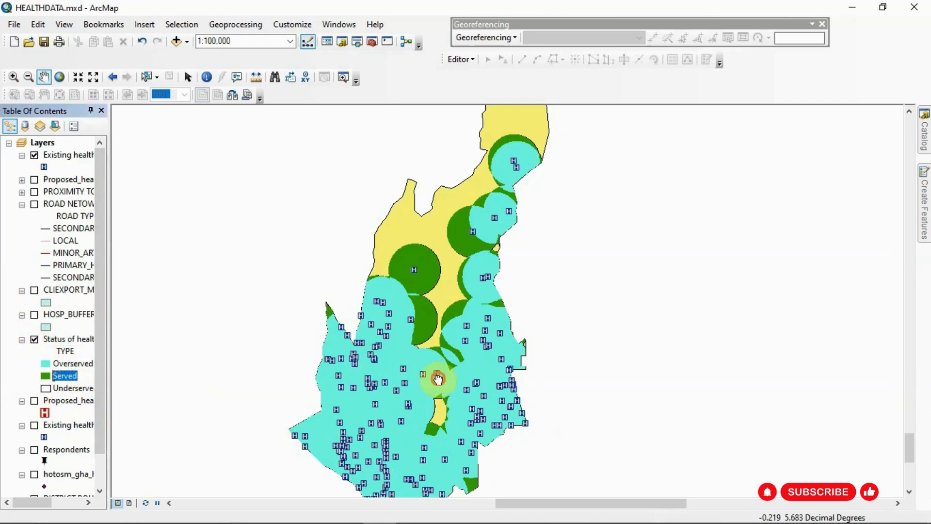
drag(438, 379, 442, 297)
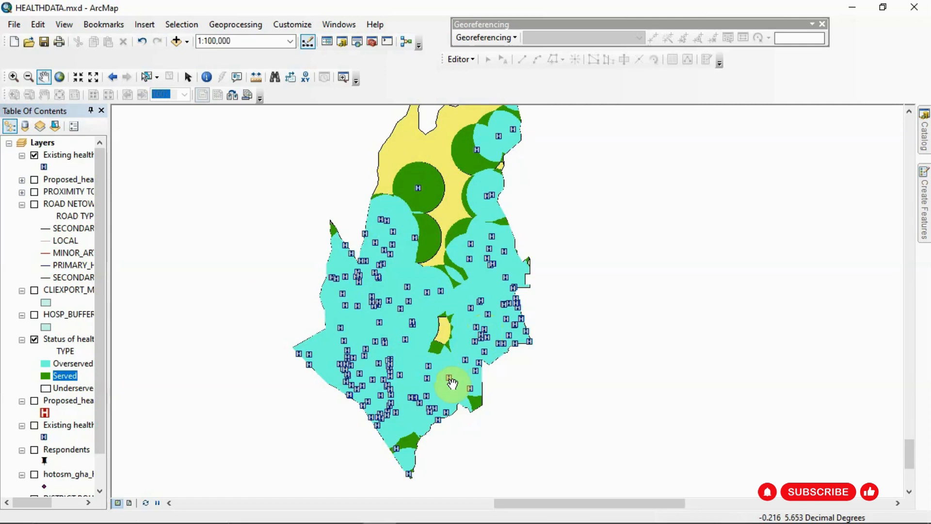
drag(452, 384, 439, 484)
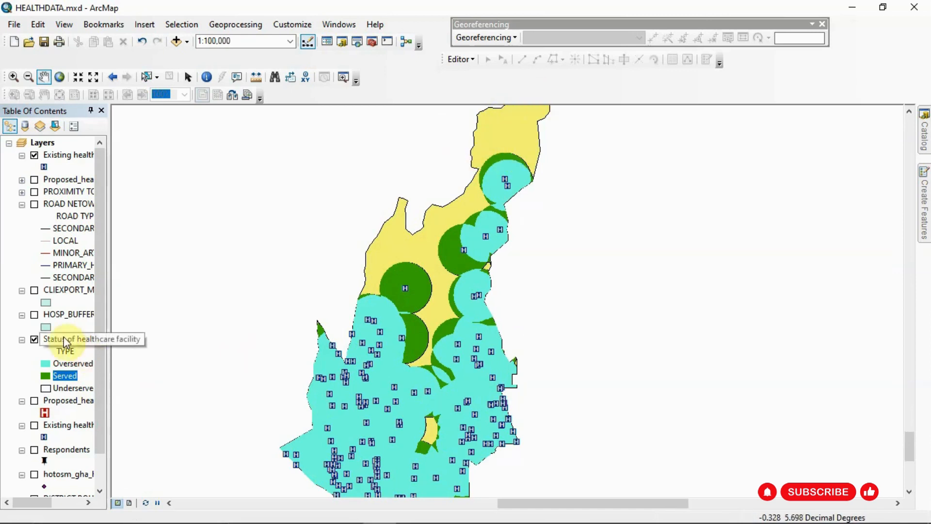
click(33, 339)
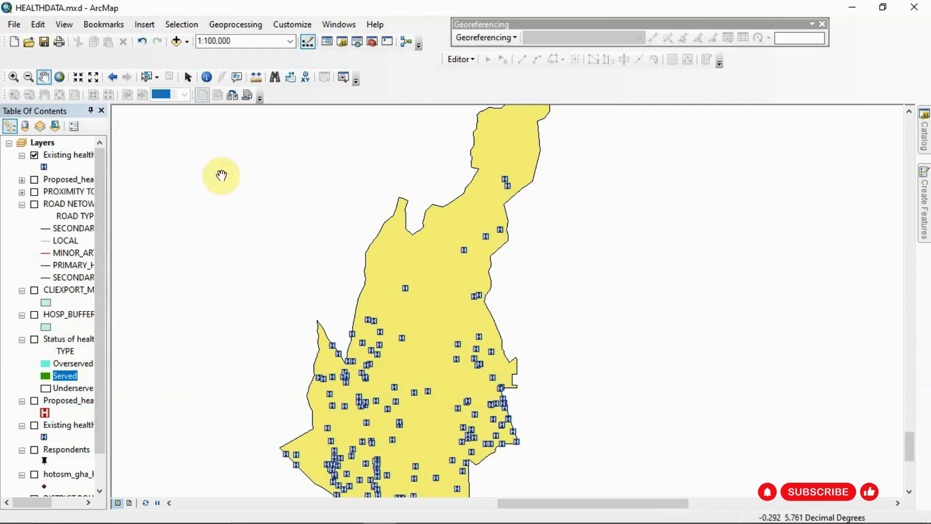
Start a Multiple Ring Buffer with the upper Existing healthcare facilities layer as its input features
click(376, 39)
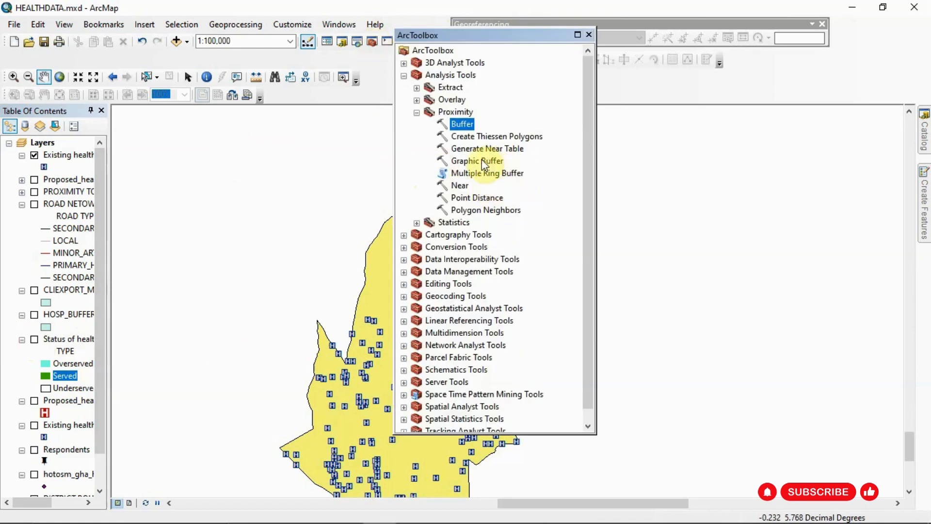
double_click(474, 176)
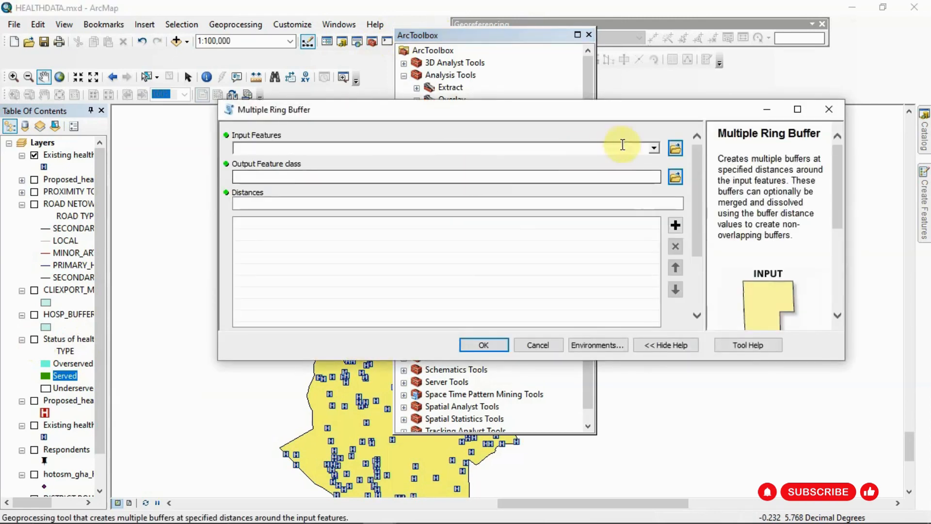
click(655, 148)
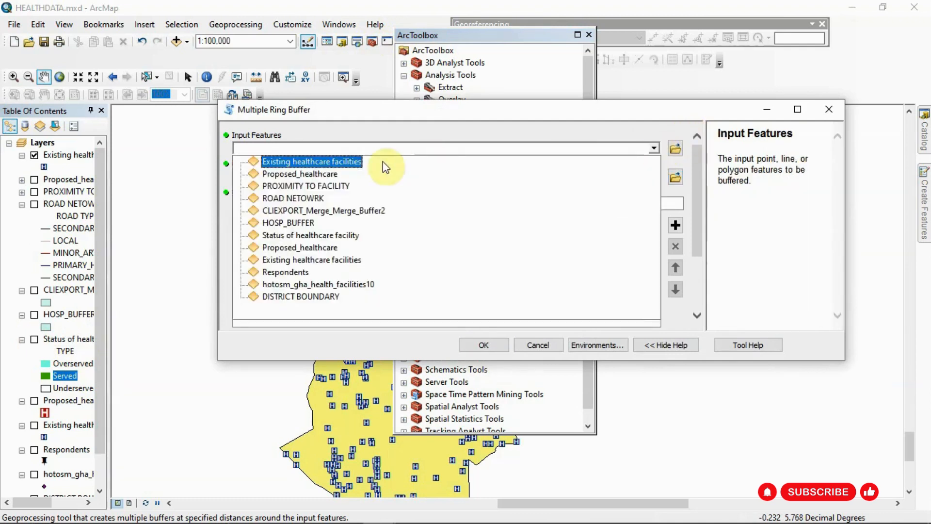
click(358, 161)
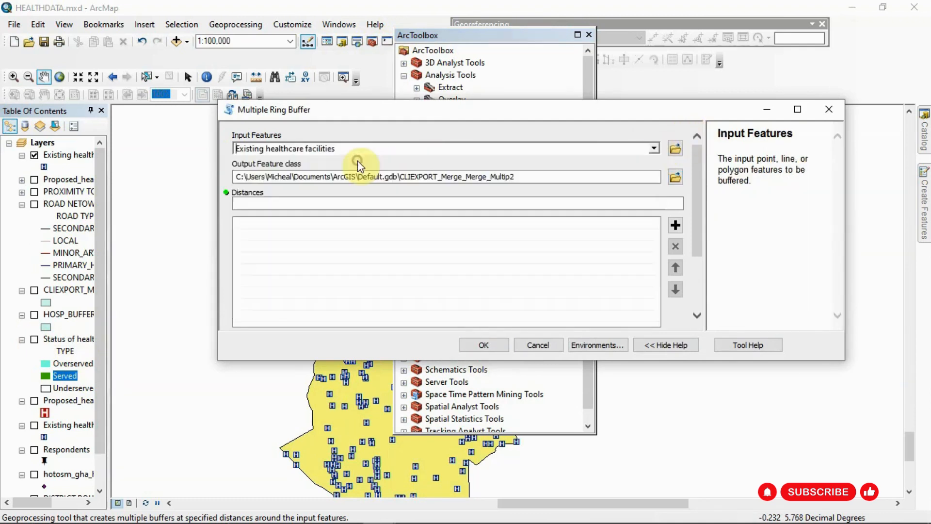
Enter 0.5, 1 and 1.5 as the ring distances of the multiple ring buffer
click(359, 204)
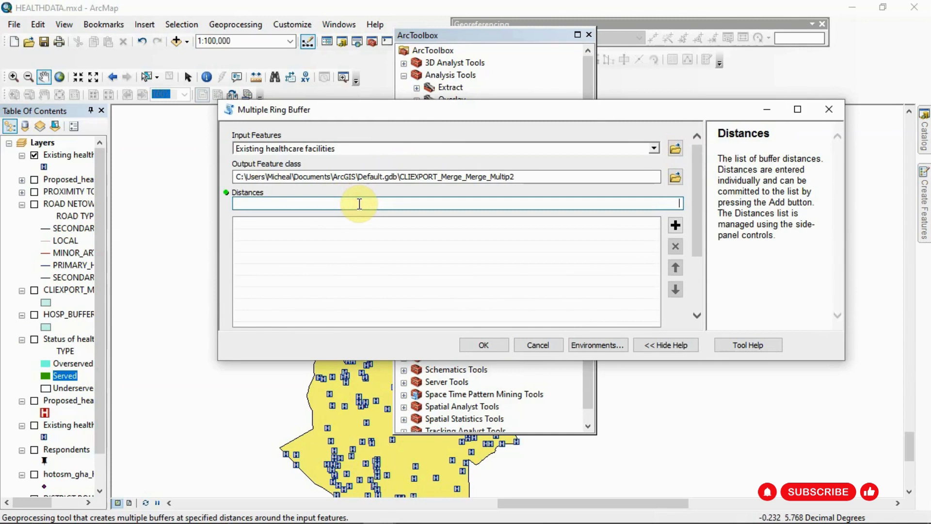
text(0.5)
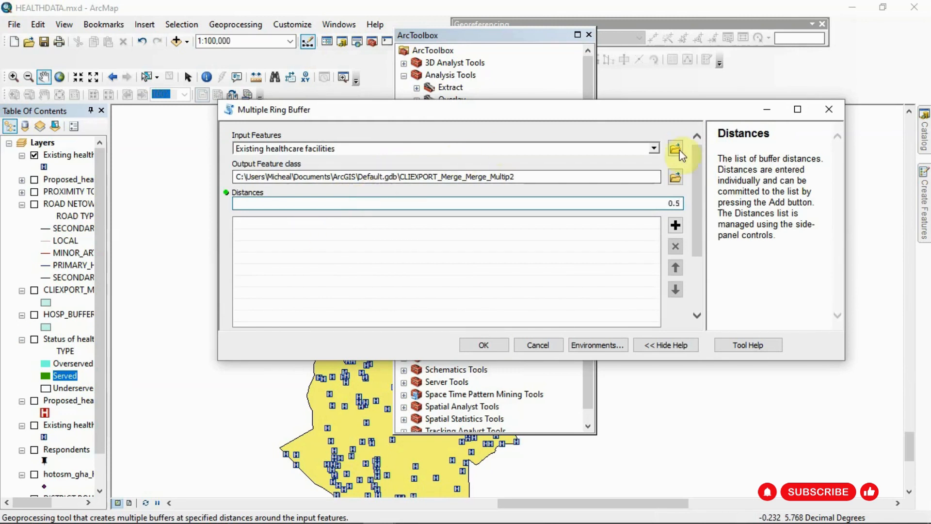
click(675, 225)
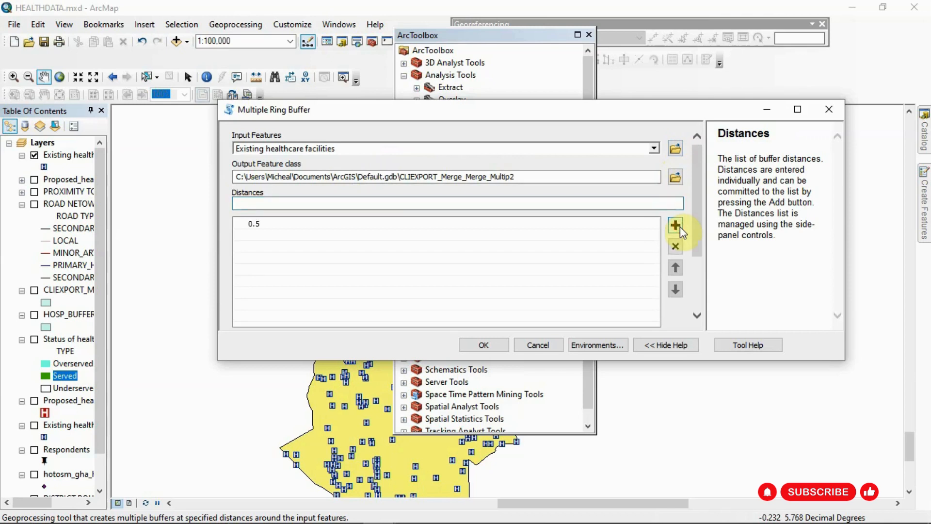
click(652, 201)
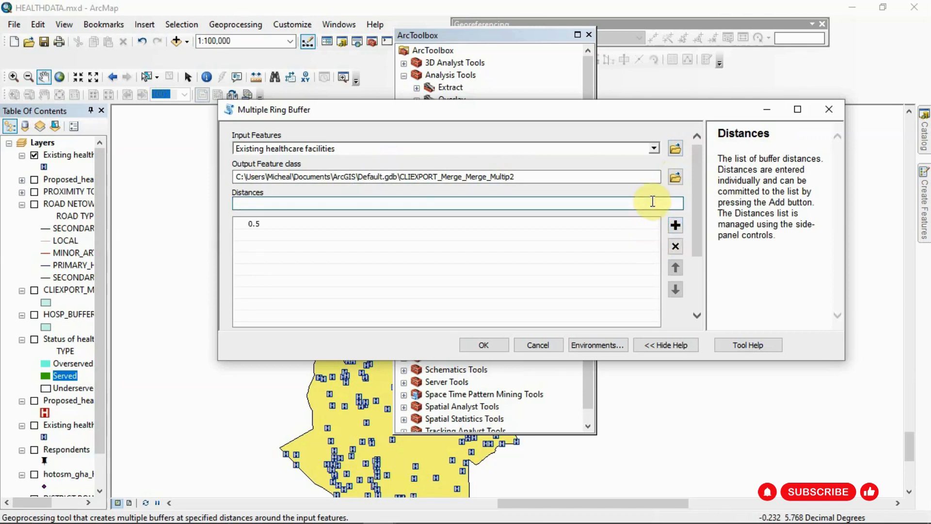
text(1)
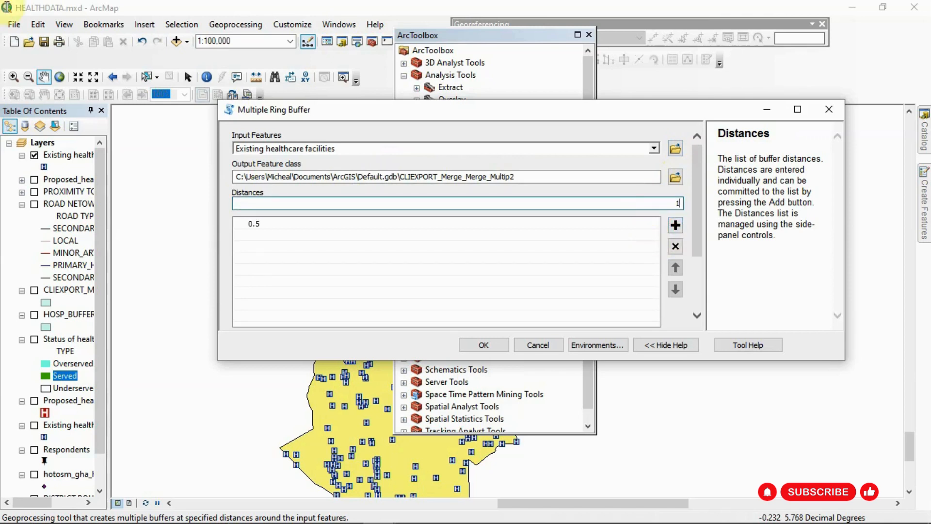
click(675, 226)
click(676, 203)
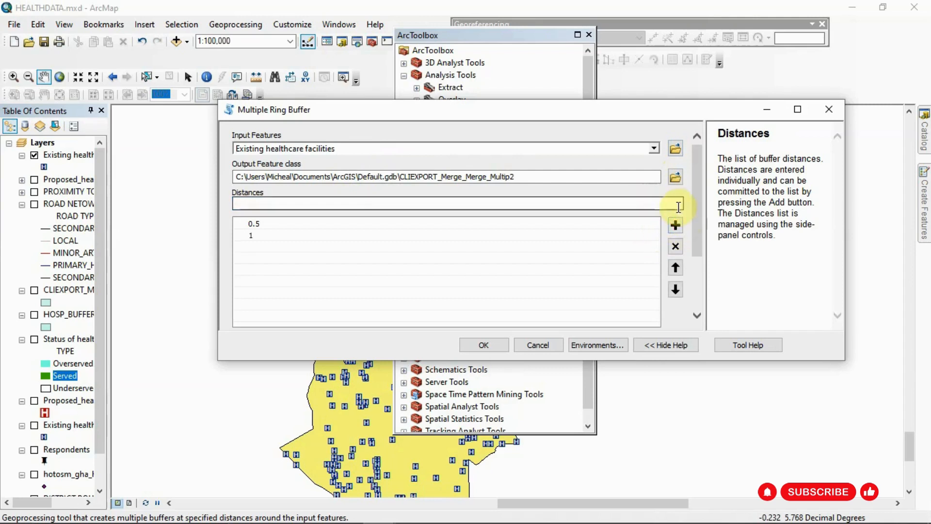
text(1.5)
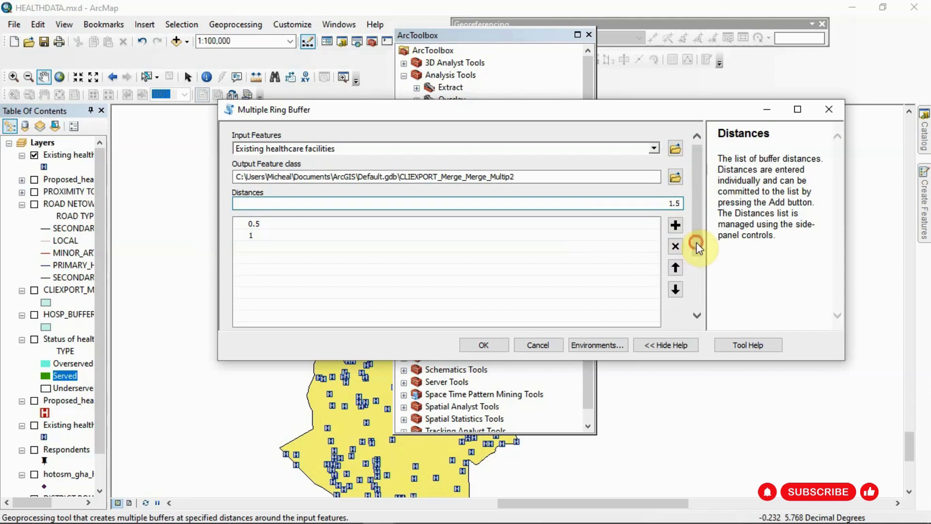
Set the multiple ring buffer's unit to Kilometers and run the tool
drag(693, 242, 702, 307)
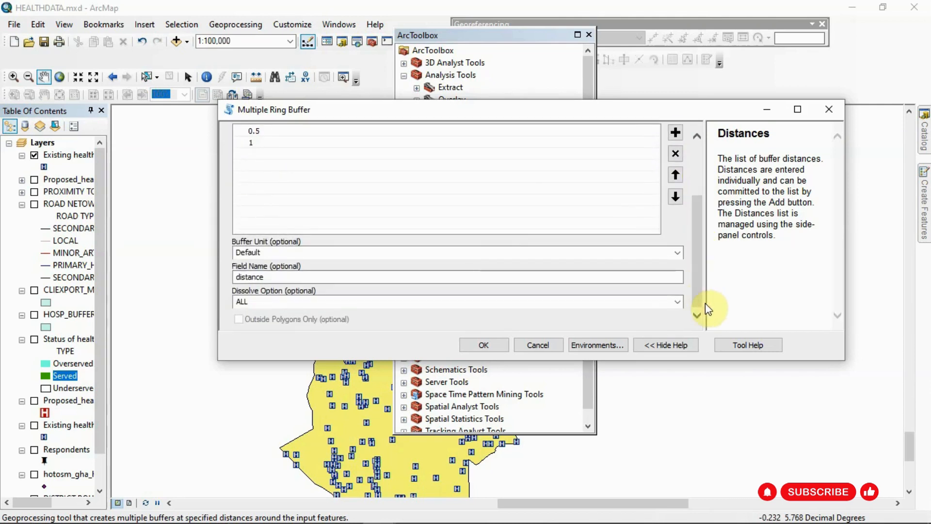
click(677, 252)
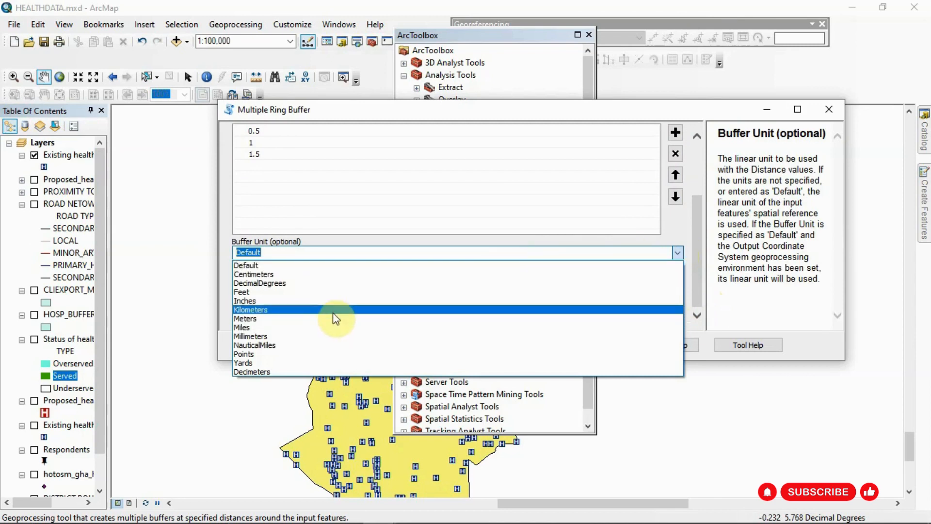
click(334, 311)
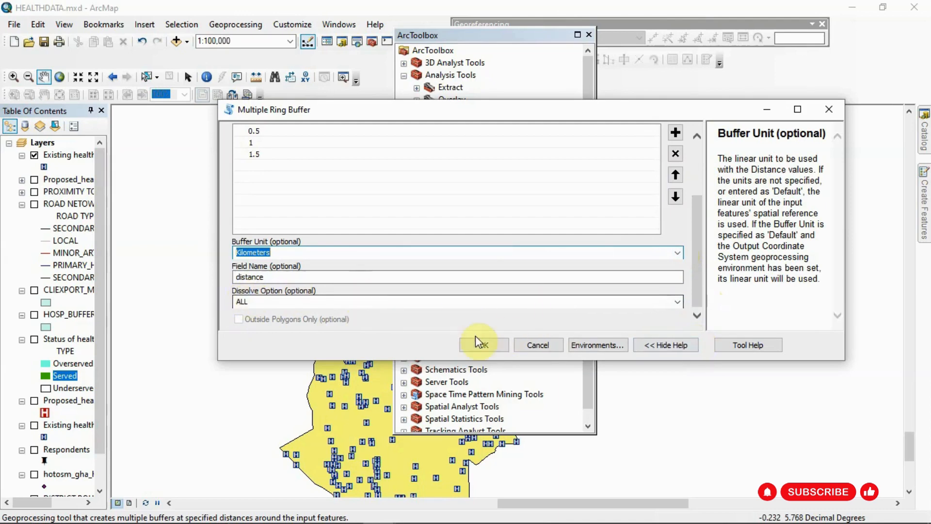
click(475, 344)
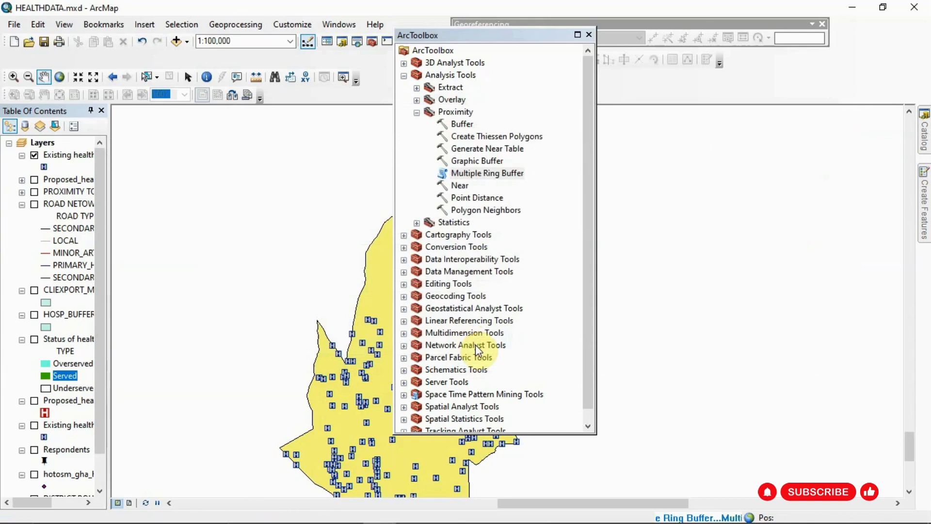
Apply the green-yellow-red colour ramp to the 0.5, 1 and 1.5 distance rings of the multiple ring buffer layer
click(589, 34)
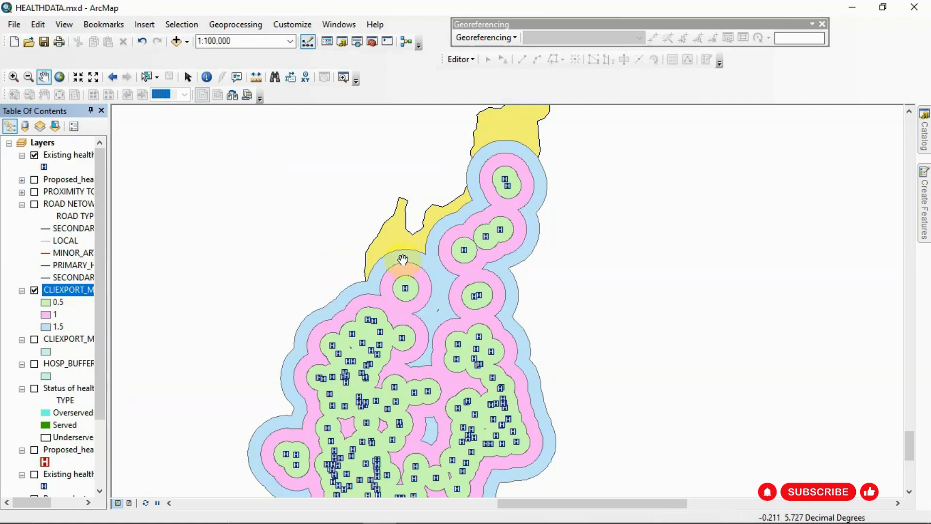
right_click(51, 290)
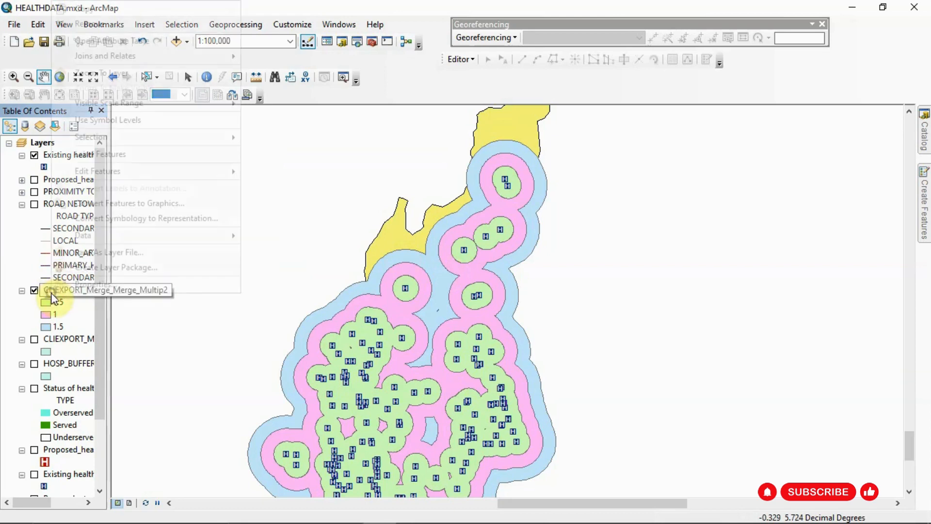
click(119, 283)
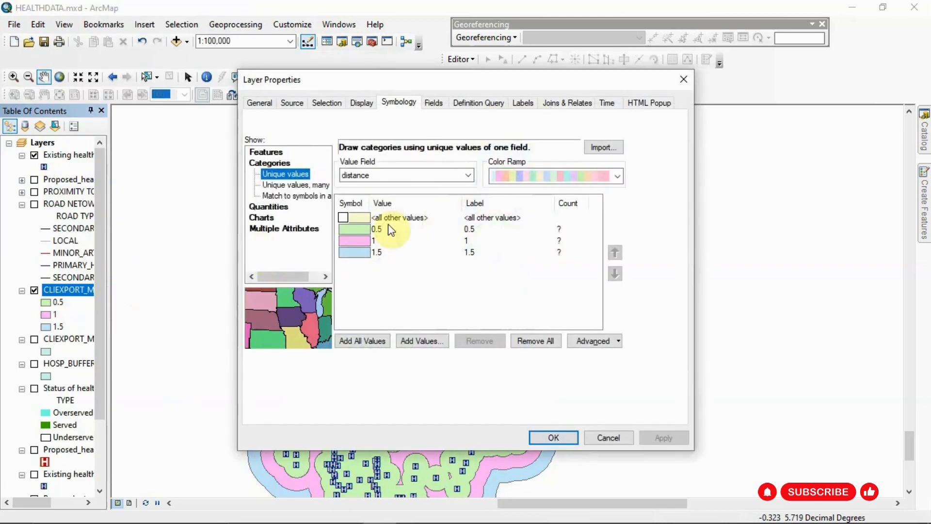
click(617, 176)
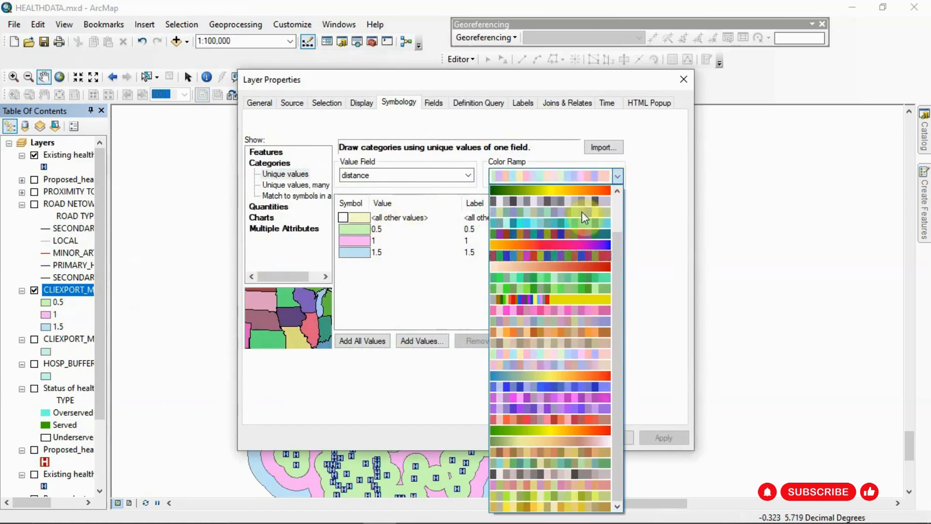
click(598, 430)
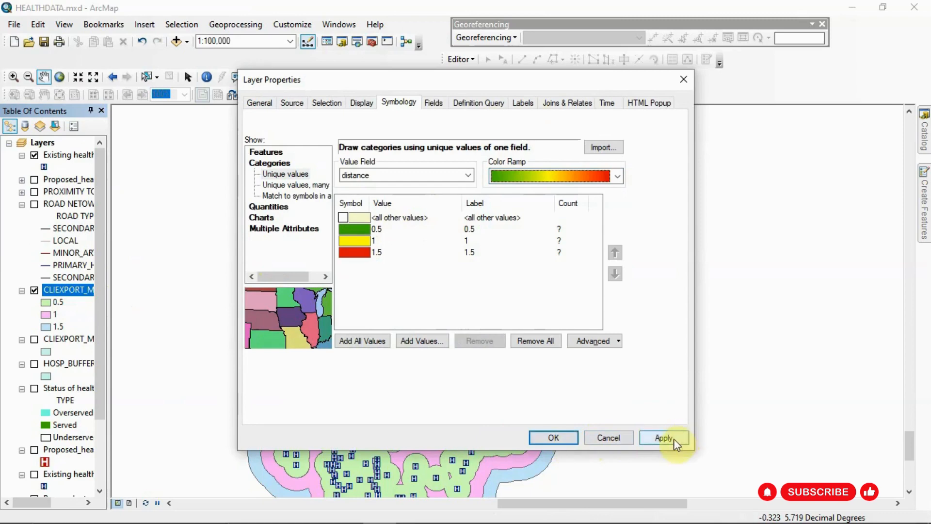
click(663, 439)
click(553, 438)
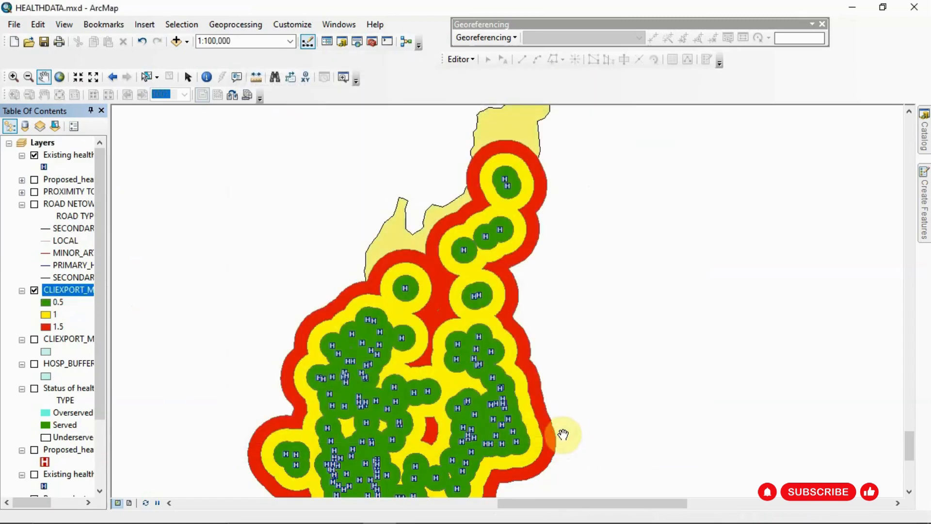
Examine the coverage of the 0.5, 1 and 1.5 km rings around the existing healthcare facilities from the district's northern end southward
scroll(462, 404, down, 3)
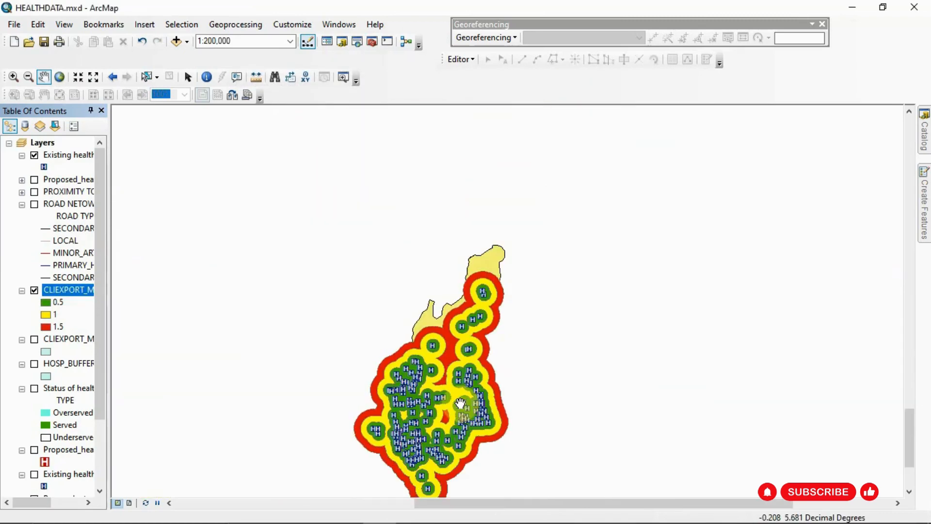
scroll(460, 403, up, 3)
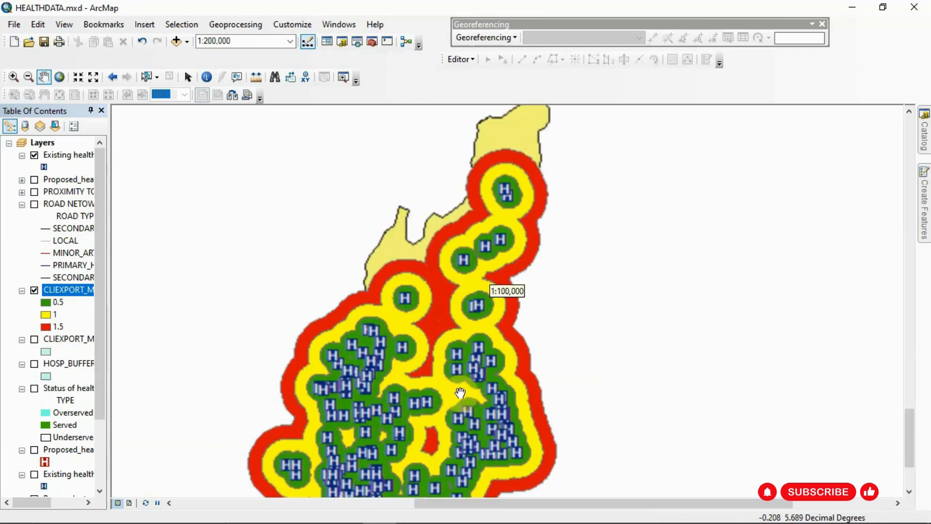
scroll(460, 393, down, 2)
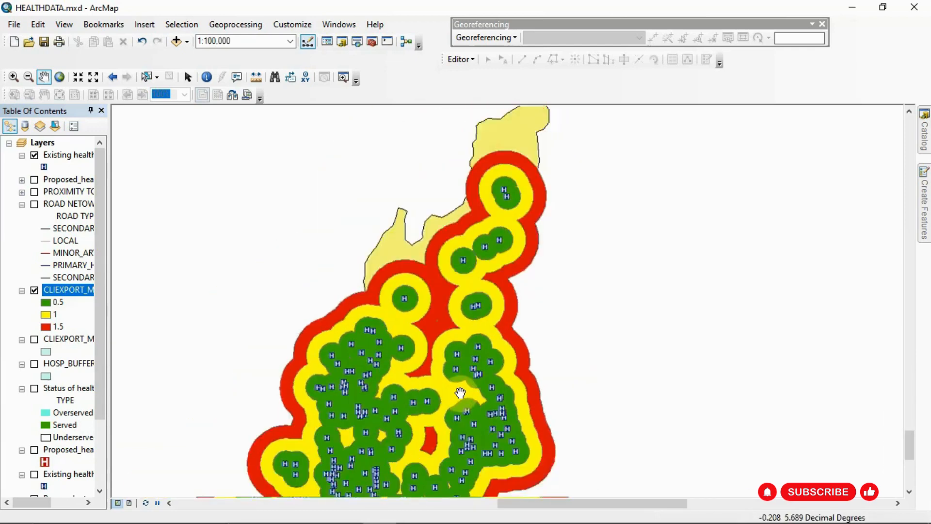
scroll(473, 318, up, 2)
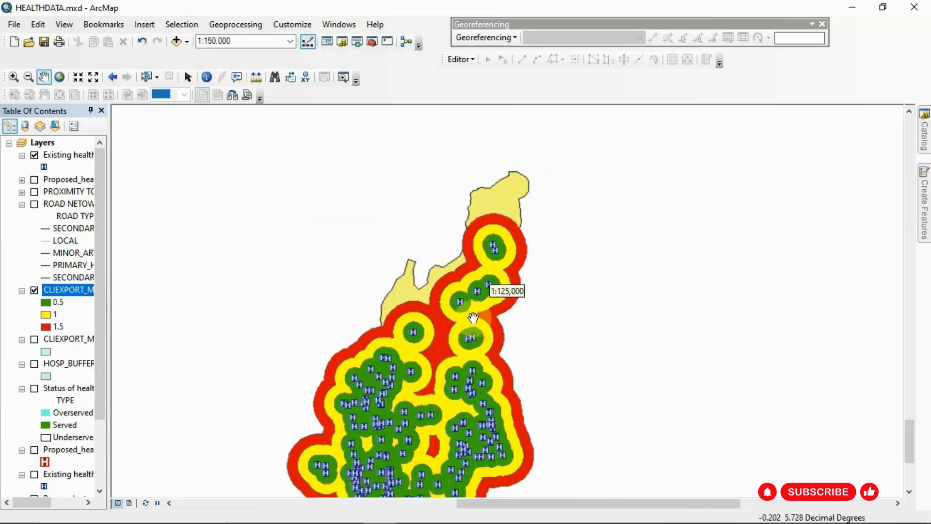
scroll(473, 317, up, 1)
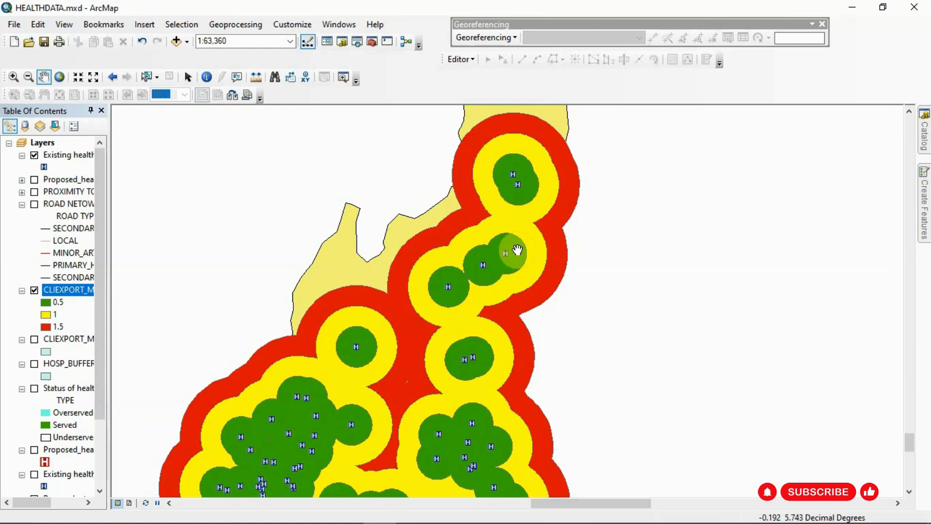
drag(517, 250, 517, 186)
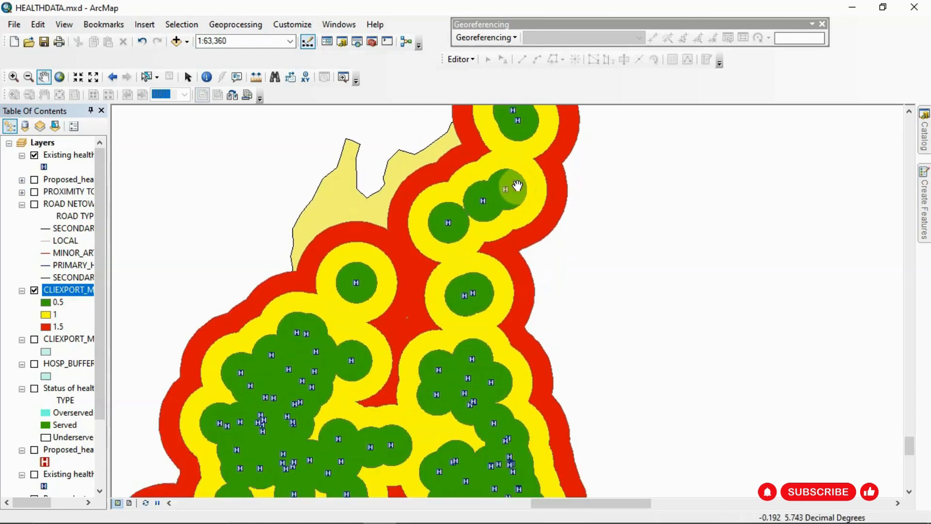
drag(503, 208, 518, 91)
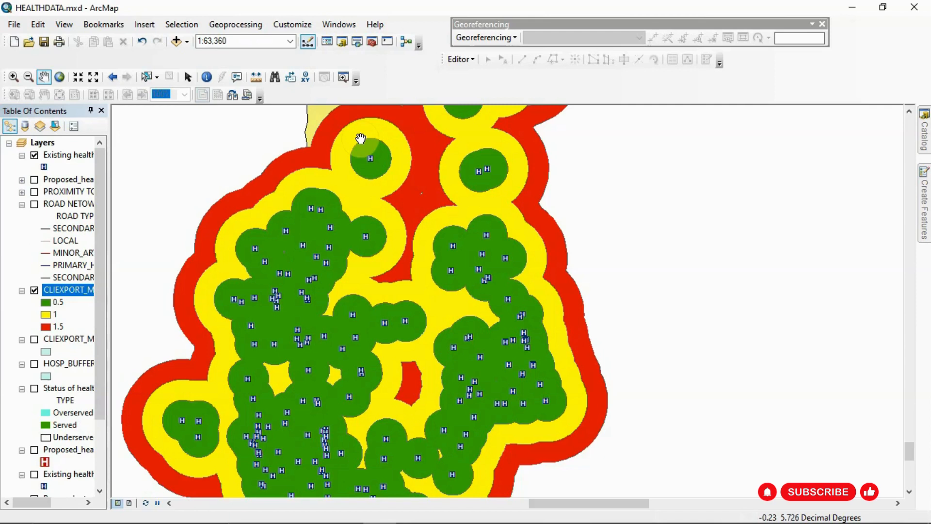
Reopen ArcToolbox to access the Proximity tools
click(370, 41)
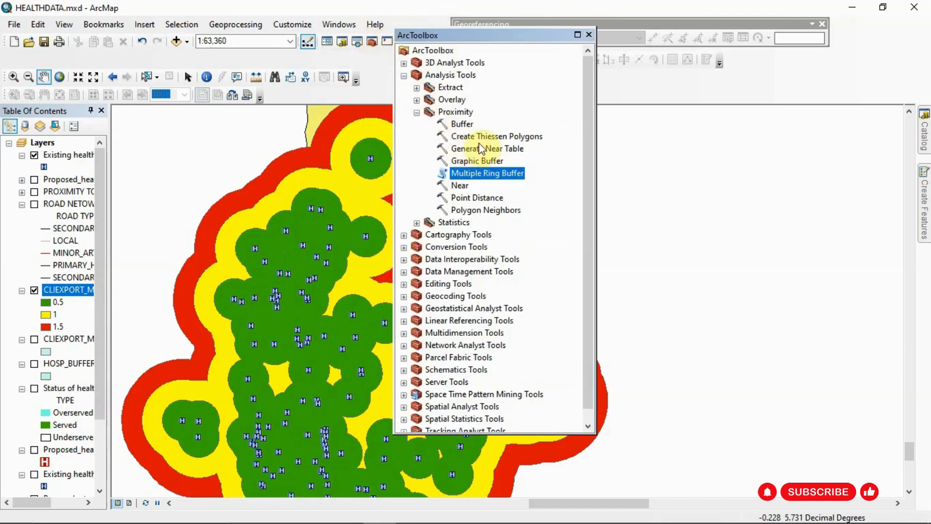